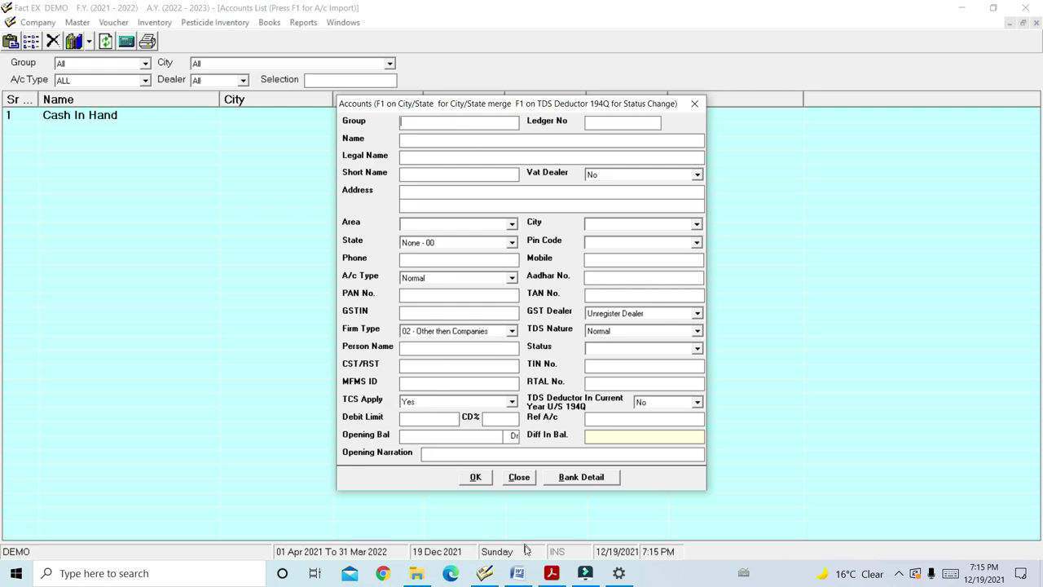
Check the invoice charges in INV.pdf, then set the new account's group to Income(Indirect)
{"action": "left_click", "coordinate": [551, 573]}
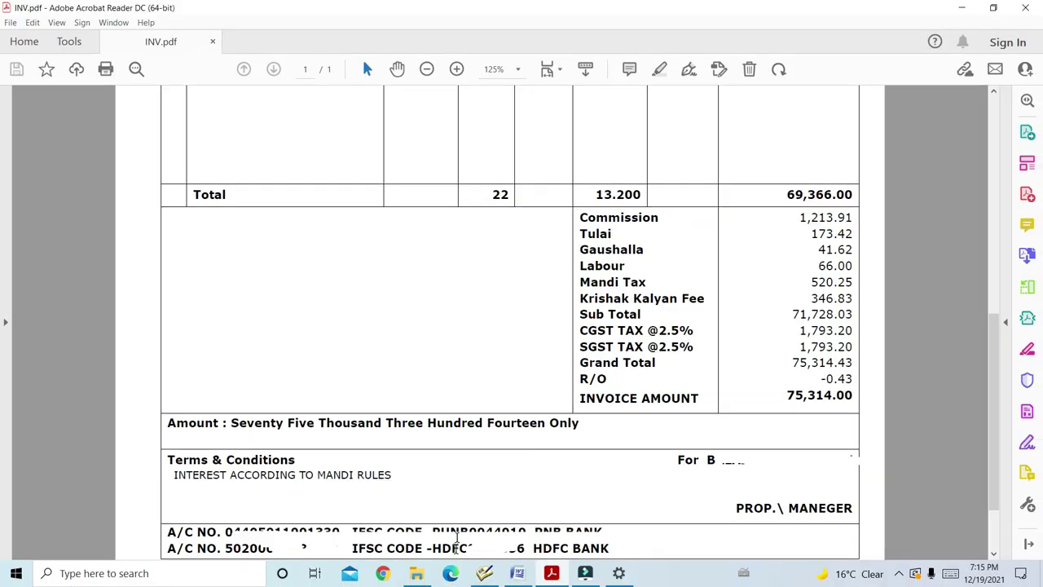
{"action": "left_click", "coordinate": [485, 573]}
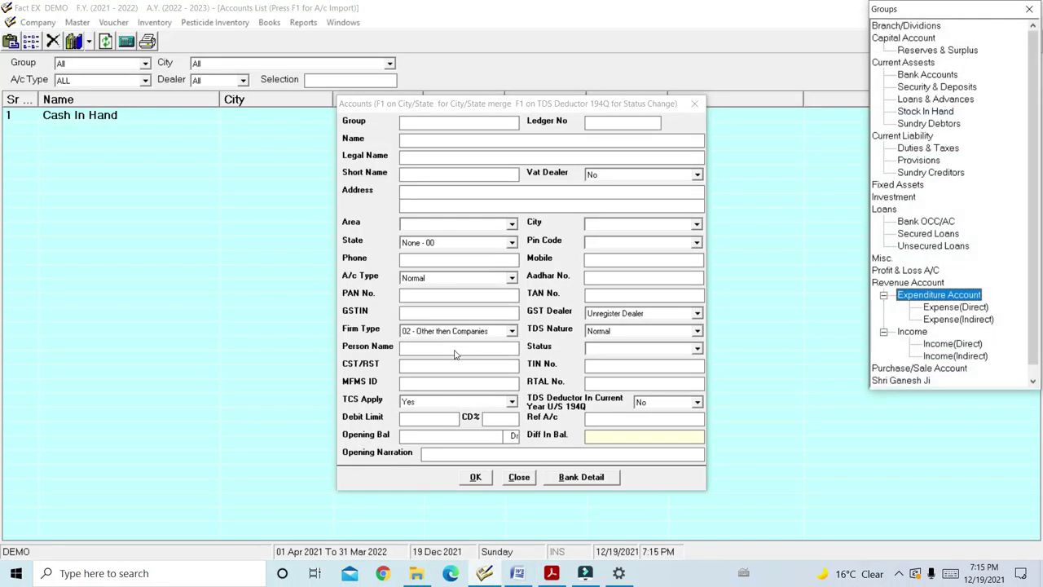
{"action": "key", "text": "Down"}
{"action": "key", "text": "Down"}
{"action": "key", "text": "Down"}
{"action": "key", "text": "Down"}
{"action": "key", "text": "Down"}
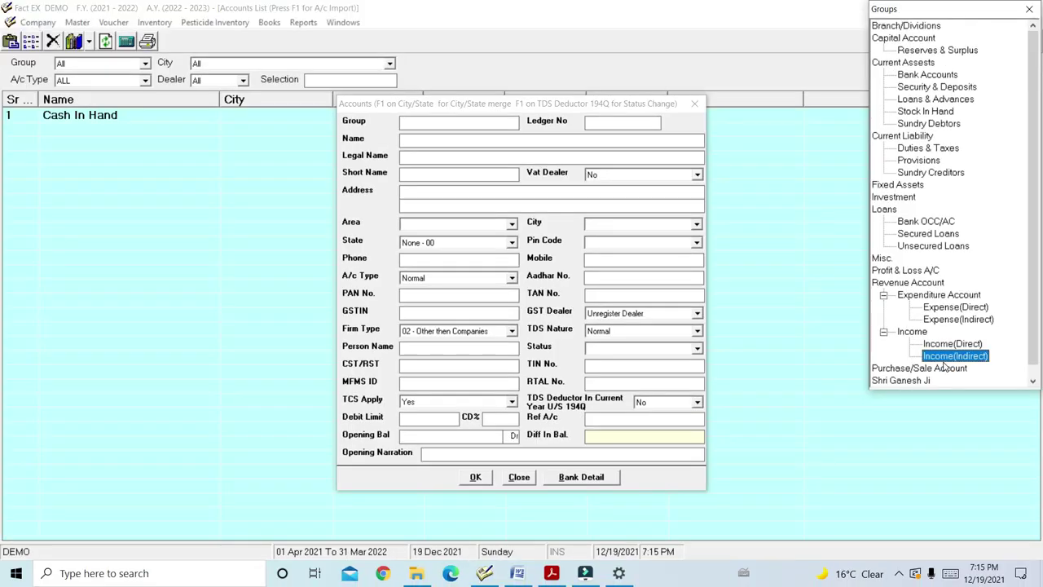
{"action": "key", "text": "Return"}
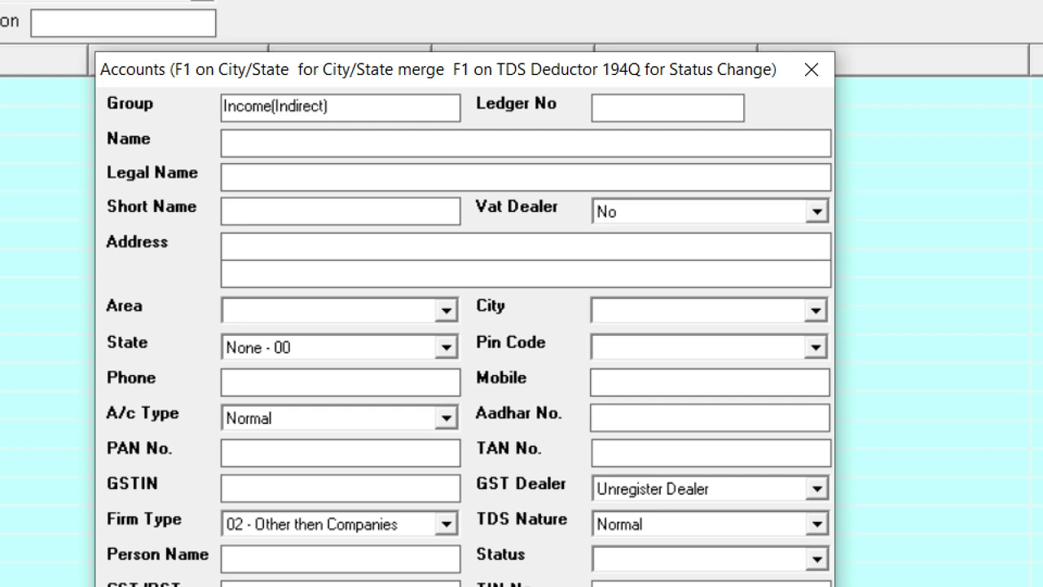
{"action": "mouse_move", "coordinate": [580, 84]}
{"action": "left_mouse_down"}
{"action": "mouse_move", "coordinate": [582, 103]}
{"action": "mouse_move", "coordinate": [783, 132]}
{"action": "left_mouse_up"}
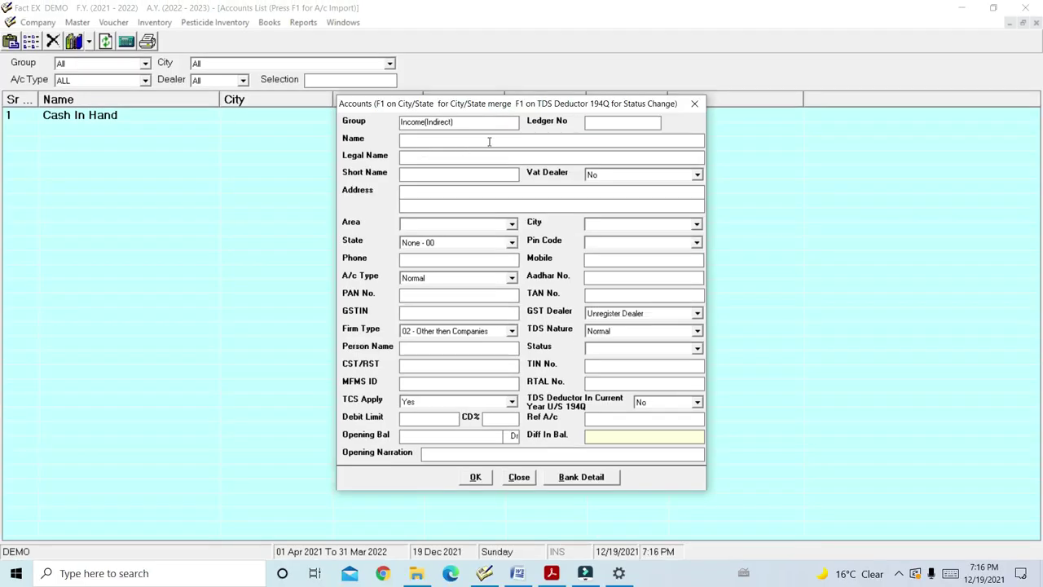
{"action": "left_click", "coordinate": [467, 141]}
Save a COMMISSION account under Income(Indirect) and bring the INV.pdf invoice forward
{"action": "type", "text": "COMMISSIONCOMMISSION"}
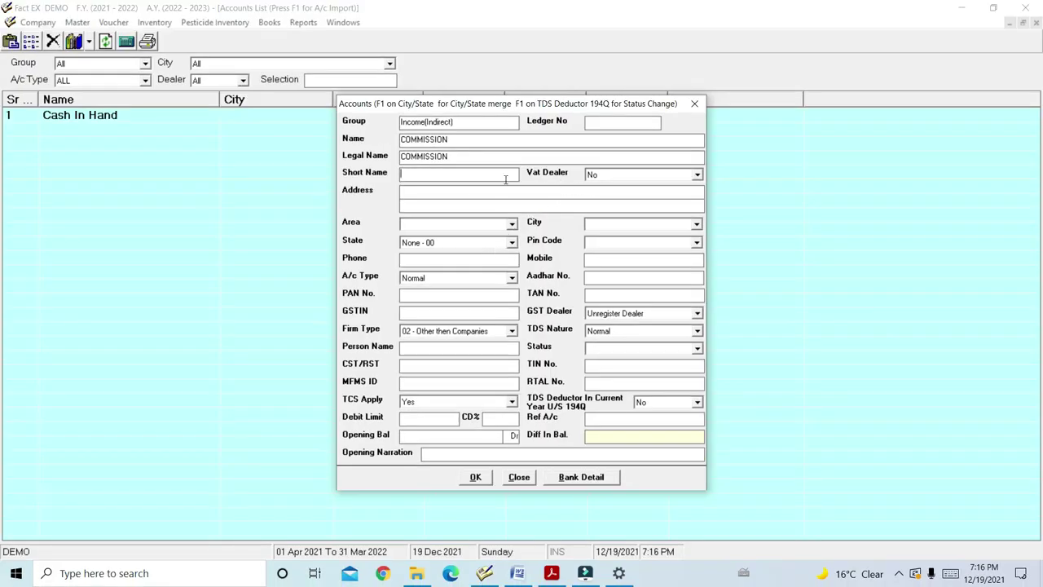
{"action": "left_click", "coordinate": [476, 480]}
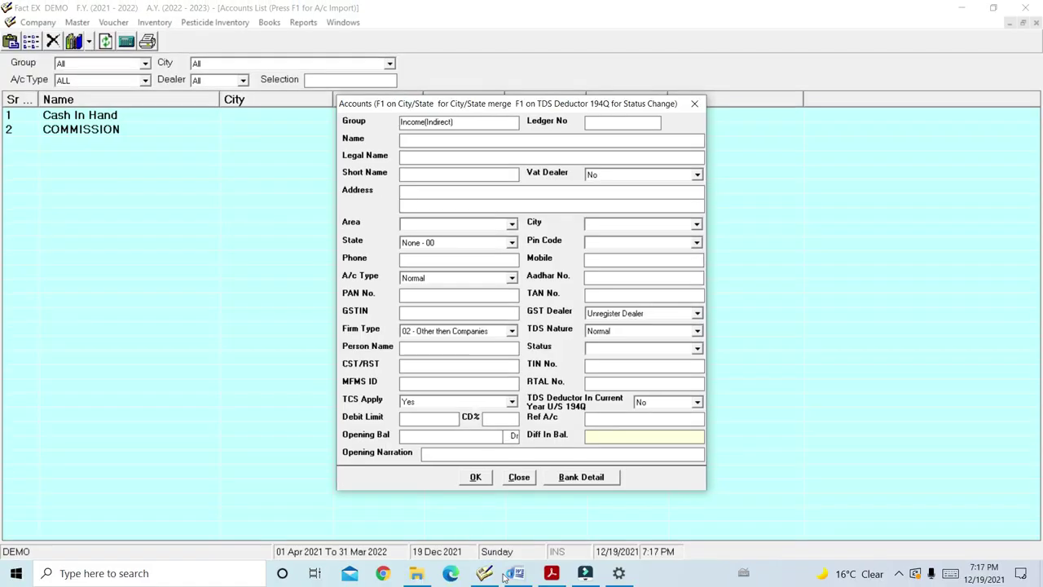
{"action": "left_click", "coordinate": [551, 574]}
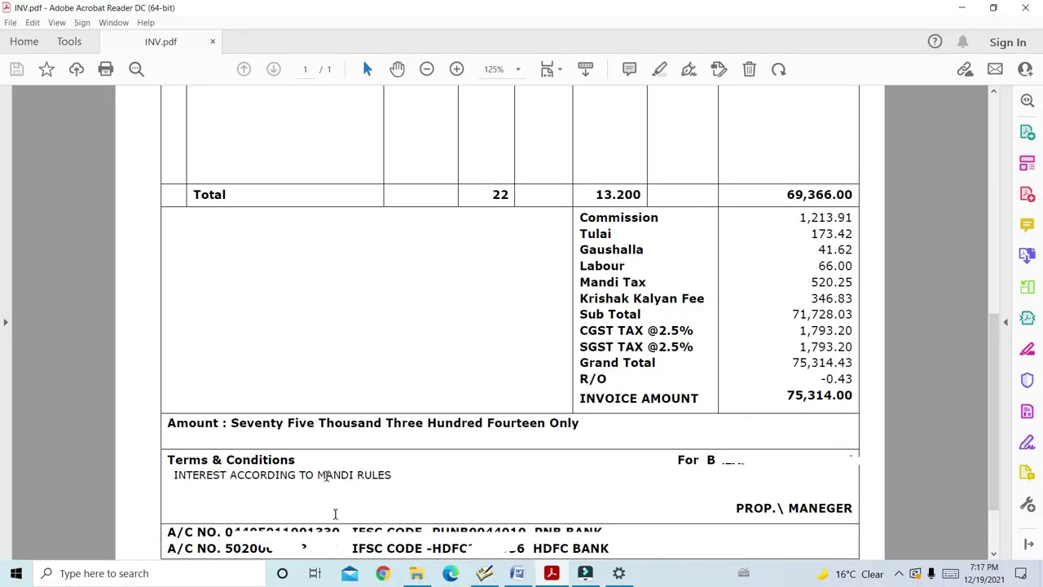
Save a TULAI account under the Current Liability group
{"action": "left_click", "coordinate": [518, 575]}
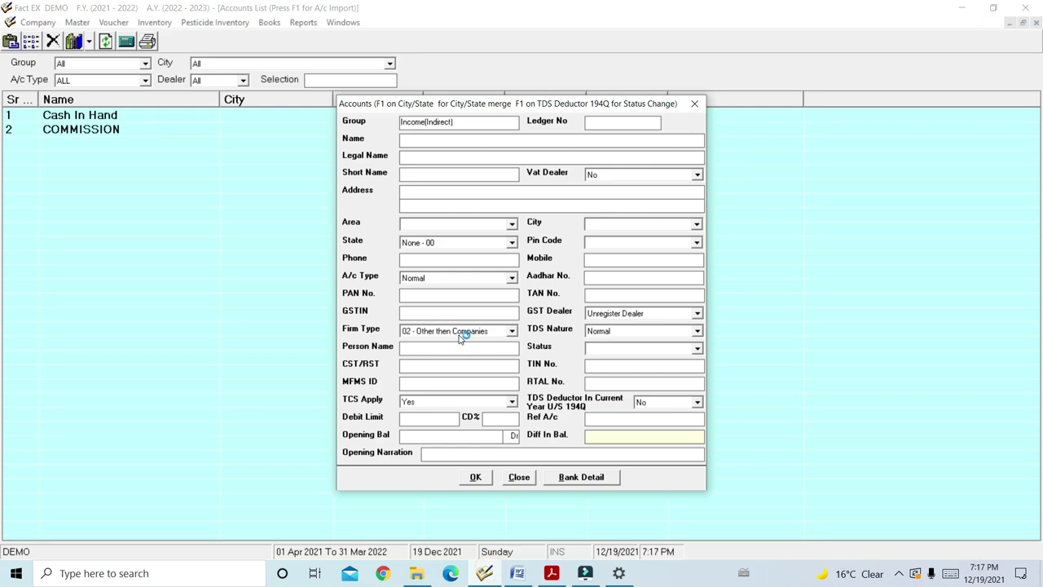
{"action": "key", "text": "Down"}
{"action": "key", "text": "Down"}
{"action": "key", "text": "Down"}
{"action": "key", "text": "Down"}
{"action": "key", "text": "Down"}
{"action": "key", "text": "Down"}
{"action": "key", "text": "Down"}
{"action": "key", "text": "Down"}
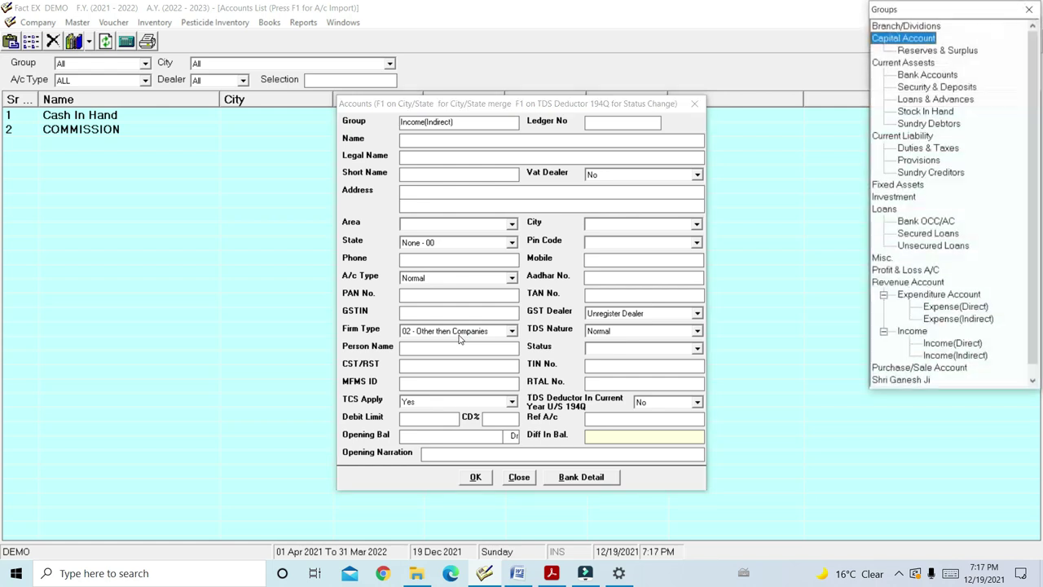
{"action": "key", "text": "Down"}
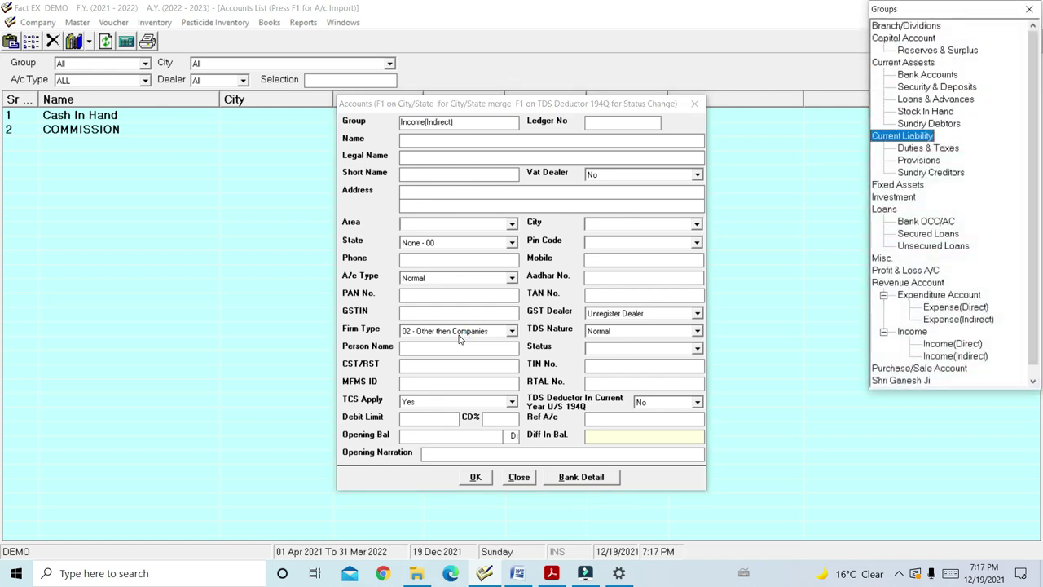
{"action": "key", "text": "Return"}
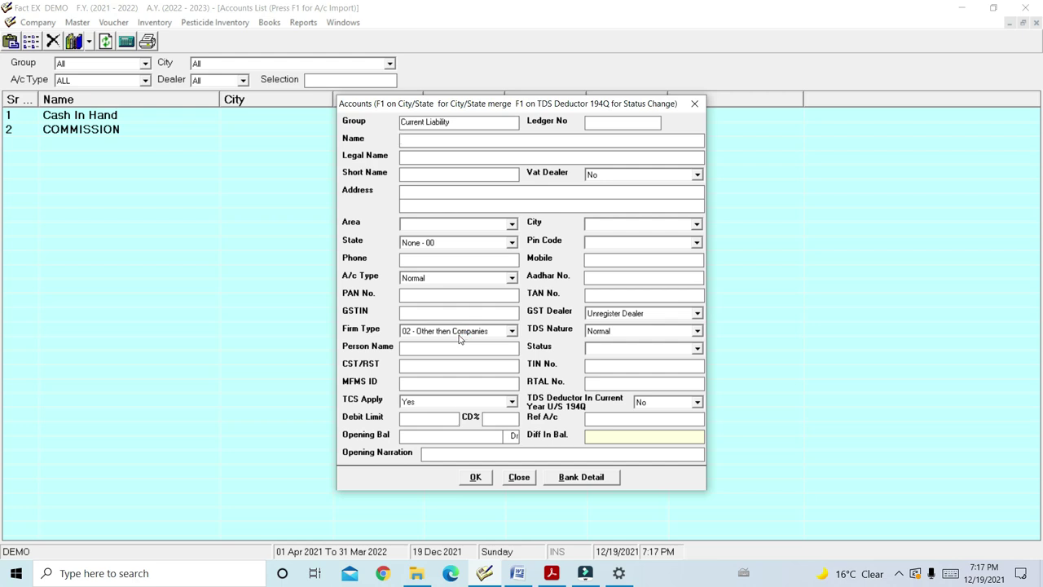
{"action": "type", "text": "TULAI"}
{"action": "key", "text": "Return"}
Check the Gaushalla charge on the invoice and save a GAUSHALA account
{"action": "left_click", "coordinate": [552, 574]}
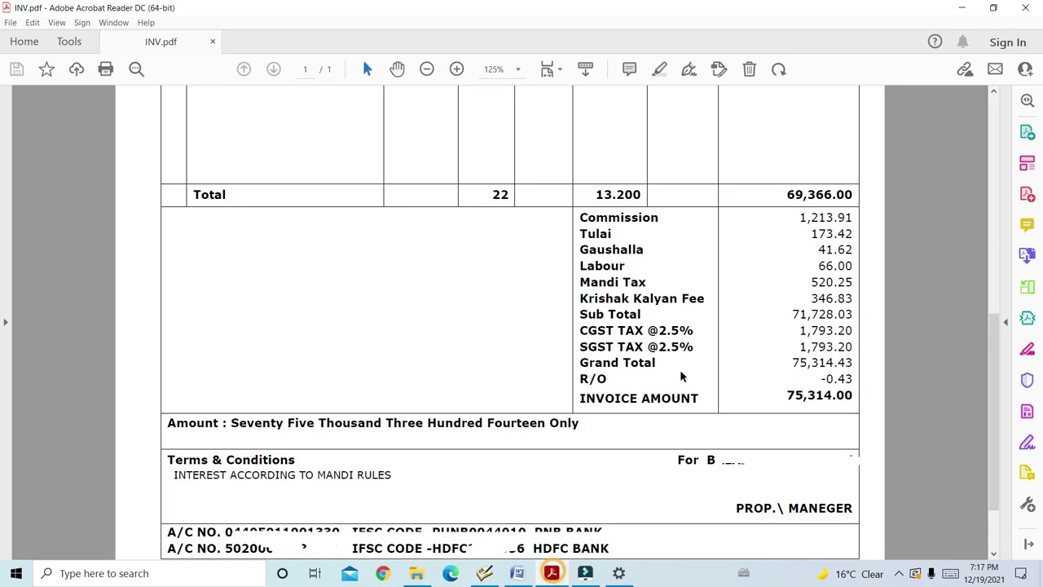
{"action": "left_click", "coordinate": [648, 248]}
{"action": "key", "text": "alt+Tab"}
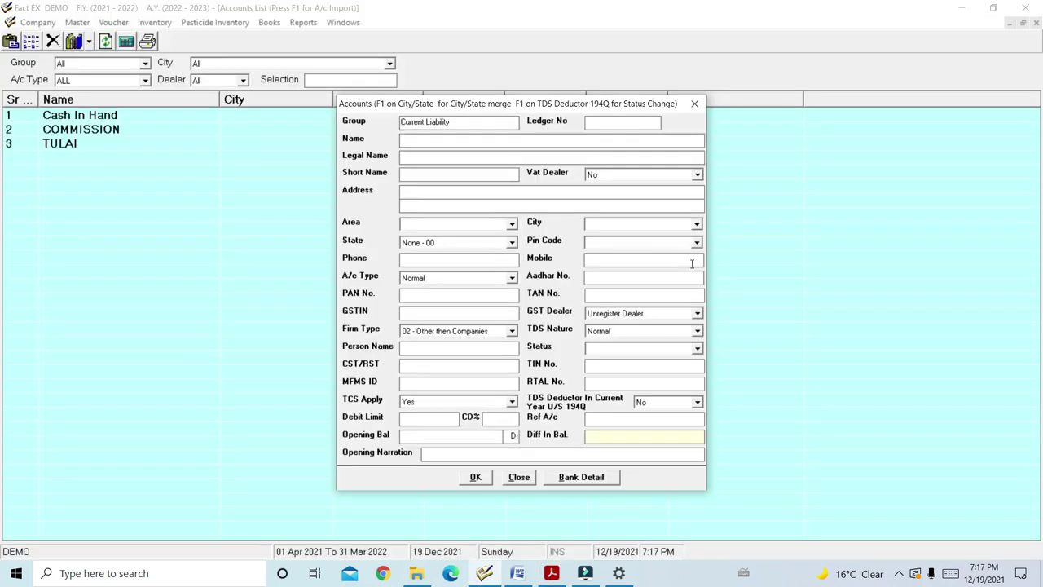
{"action": "type", "text": "GAUSHAK"}
{"action": "key", "text": "BackSpace"}
{"action": "type", "text": "LA"}
{"action": "key", "text": "Return"}
{"action": "key", "text": "alt+o"}
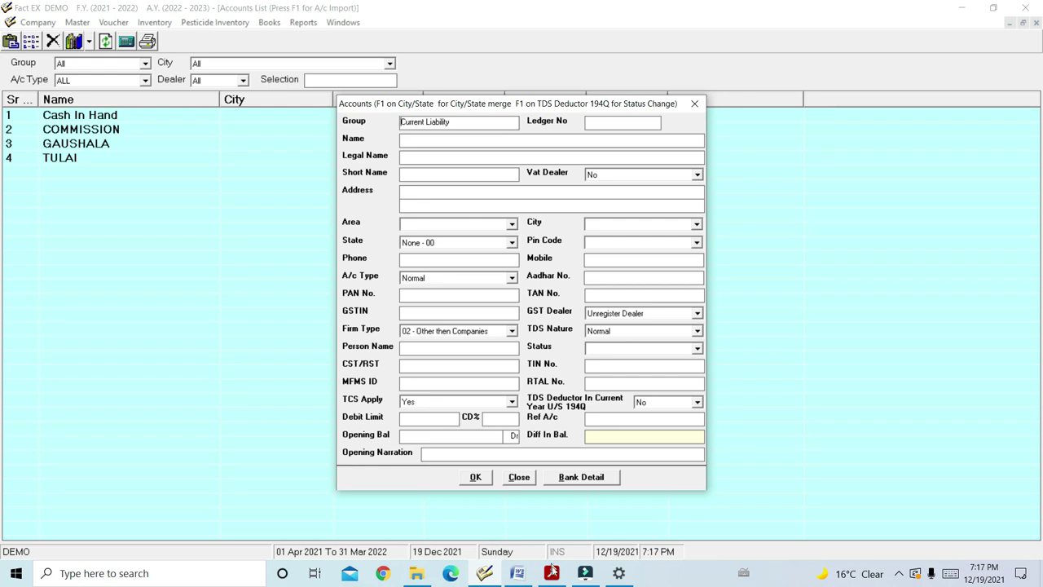
Re-check the invoice and move to the next account's Name field
{"action": "mouse_move", "coordinate": [516, 576]}
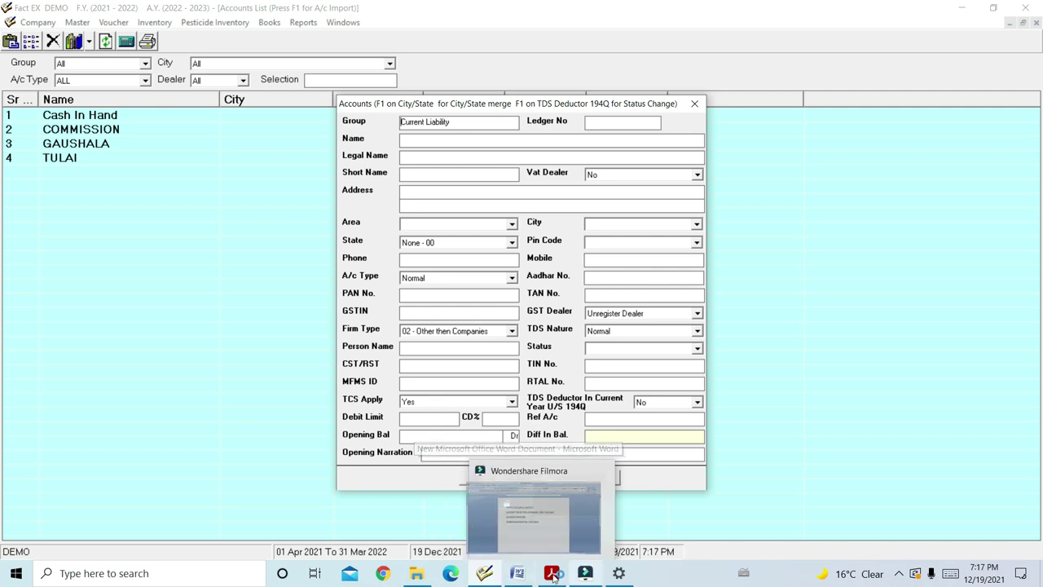
{"action": "left_click", "coordinate": [551, 573]}
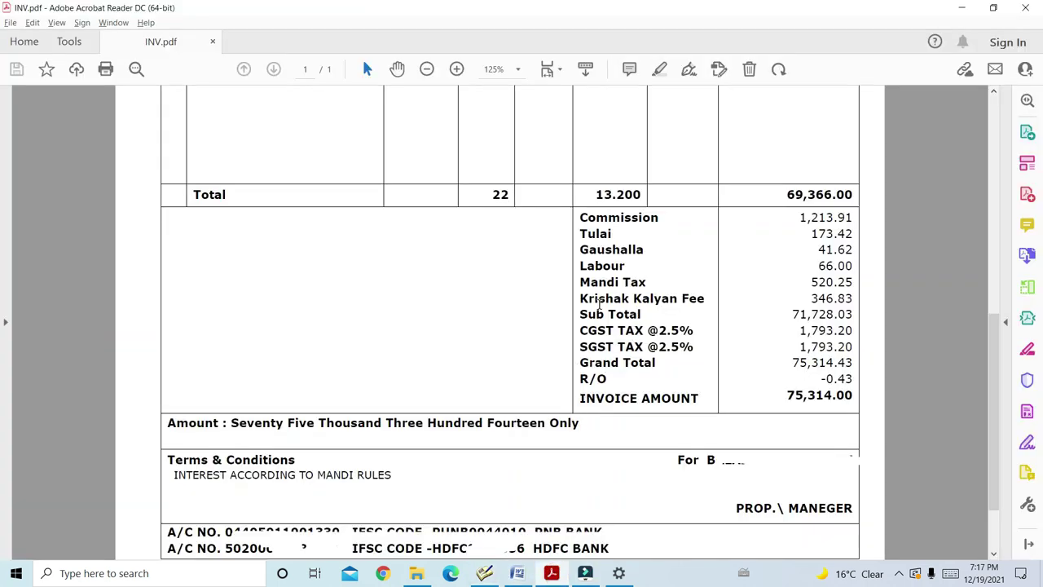
{"action": "left_click", "coordinate": [484, 573]}
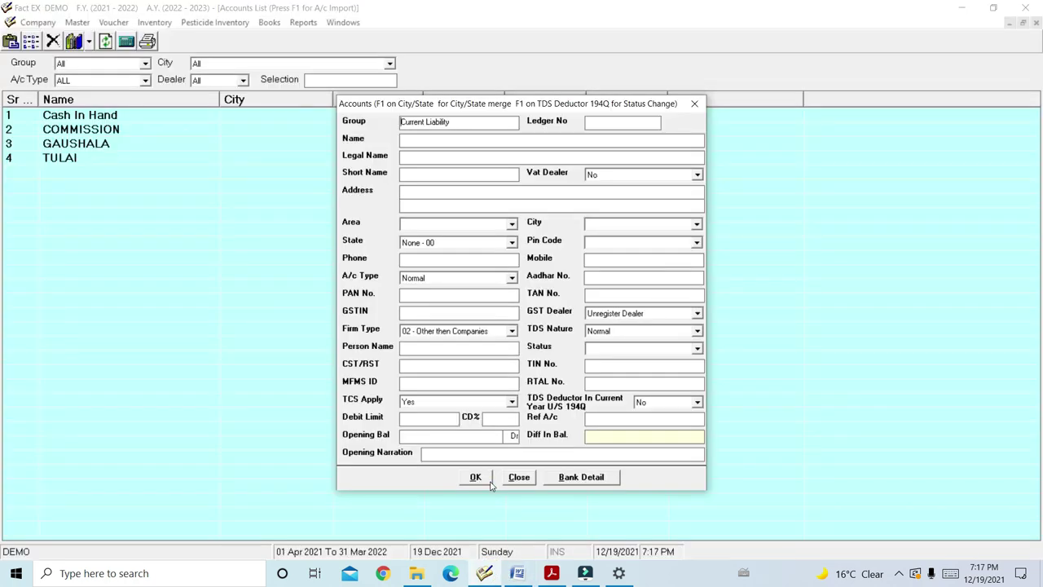
{"action": "key", "text": "Return"}
{"action": "left_click", "coordinate": [551, 573]}
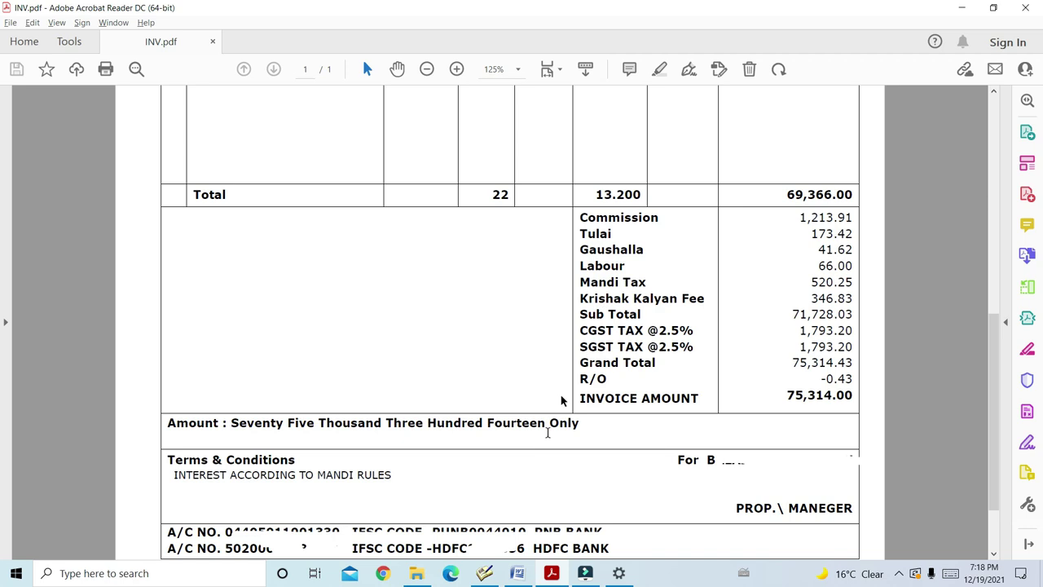
Enter LABOUR as the new Current Liability account's name
{"action": "type", "text": "LABOUR"}
{"action": "key", "text": "Return"}
{"action": "key", "text": "Return"}
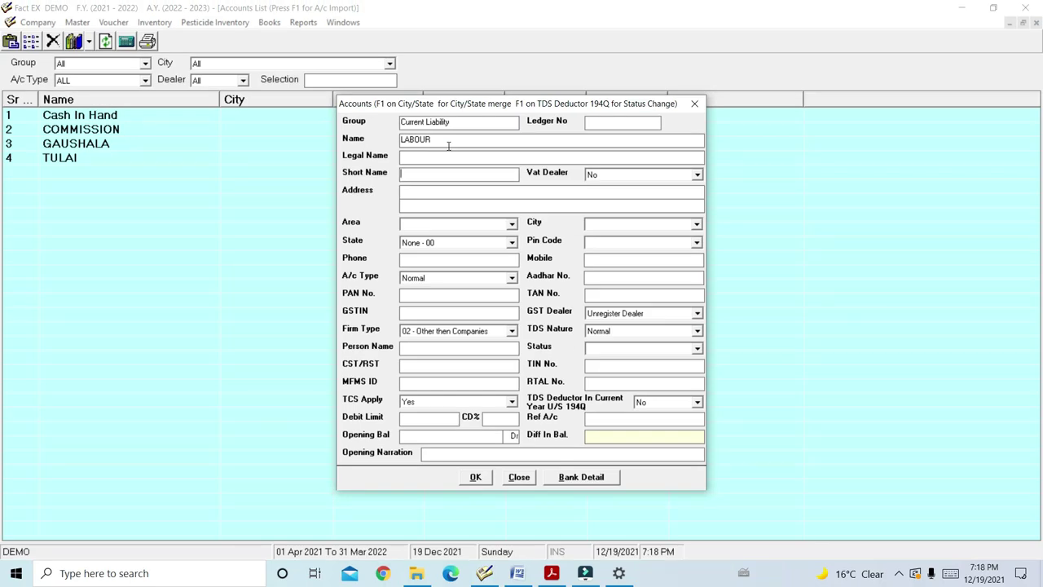
Save the LABOUR, MANDI TAX and KRISHI KALYAN FEE accounts, checking the invoice between entries
{"action": "left_click", "coordinate": [487, 479]}
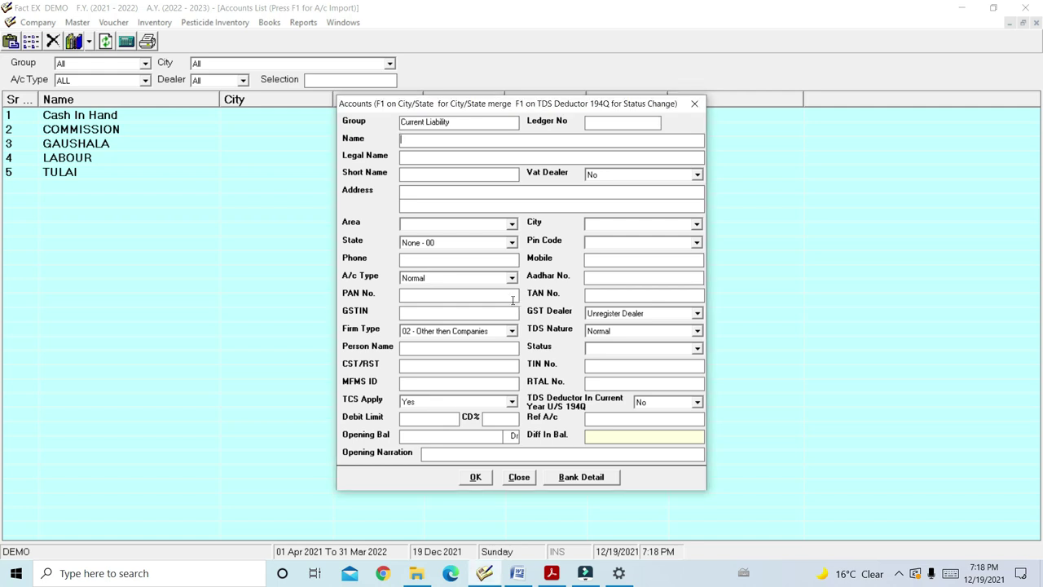
{"action": "left_click", "coordinate": [551, 573]}
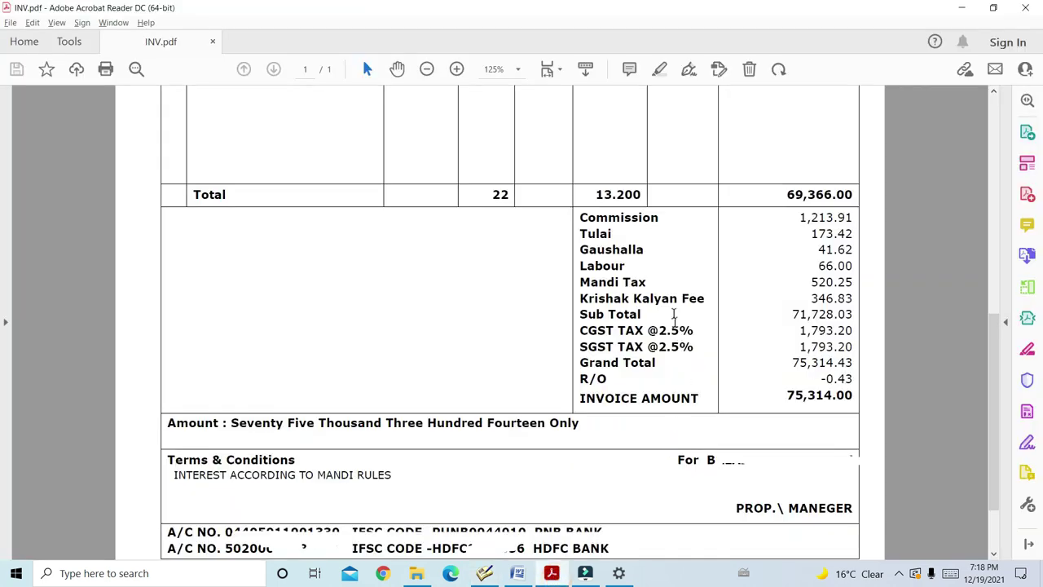
{"action": "key", "text": "alt+Tab"}
{"action": "type", "text": "MANDI TAX"}
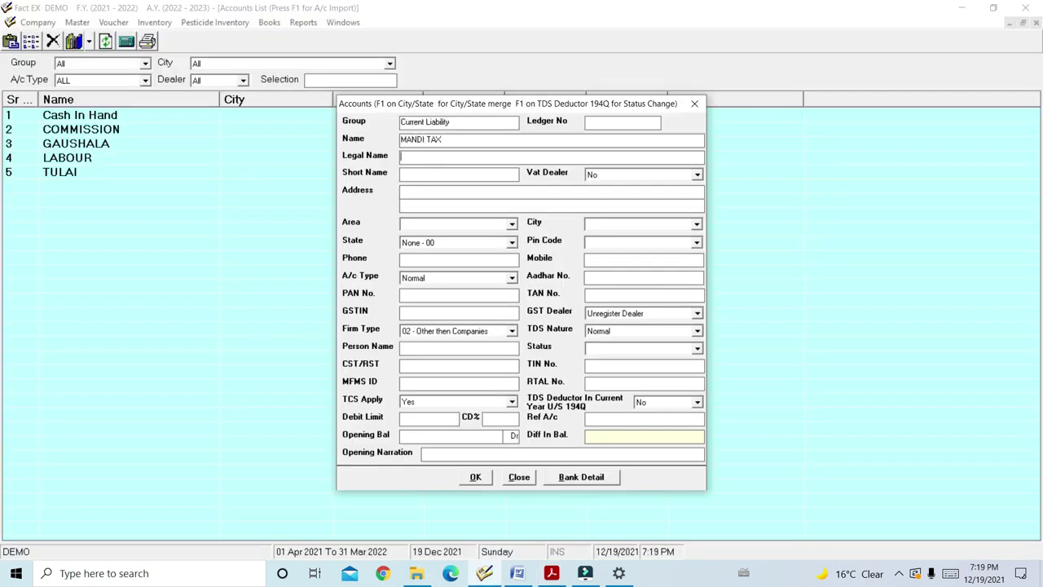
{"action": "key", "text": "alt+o"}
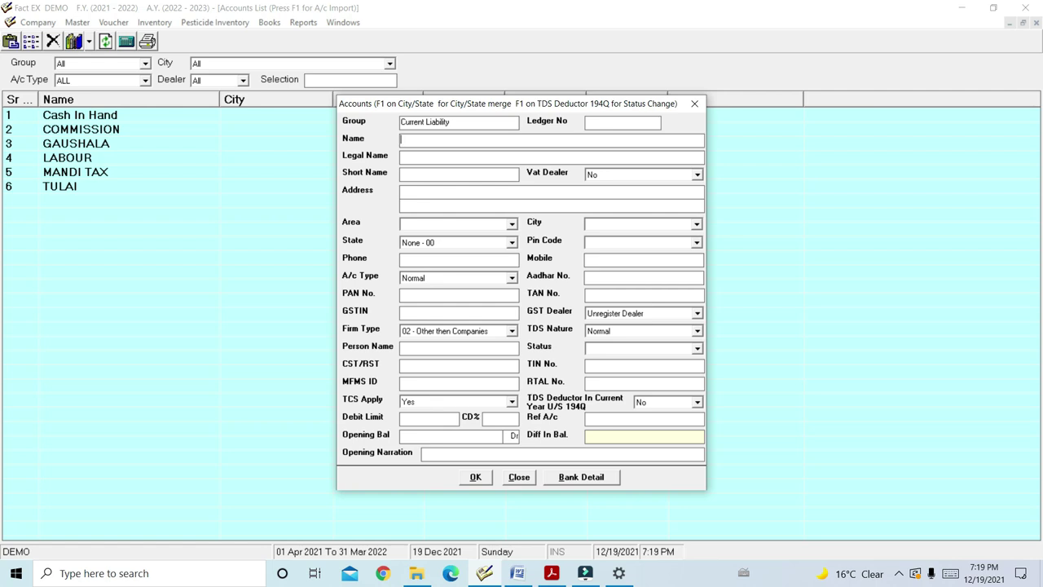
{"action": "type", "text": "KRISHI KALYAN FEE"}
{"action": "key", "text": "Return"}
{"action": "key", "text": "alt+o"}
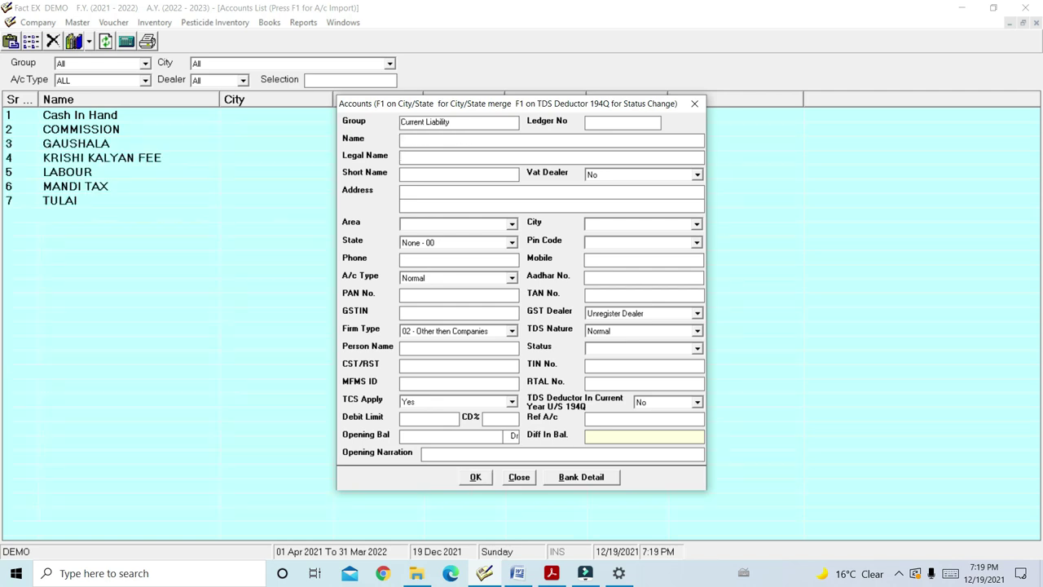
{"action": "left_click", "coordinate": [551, 573]}
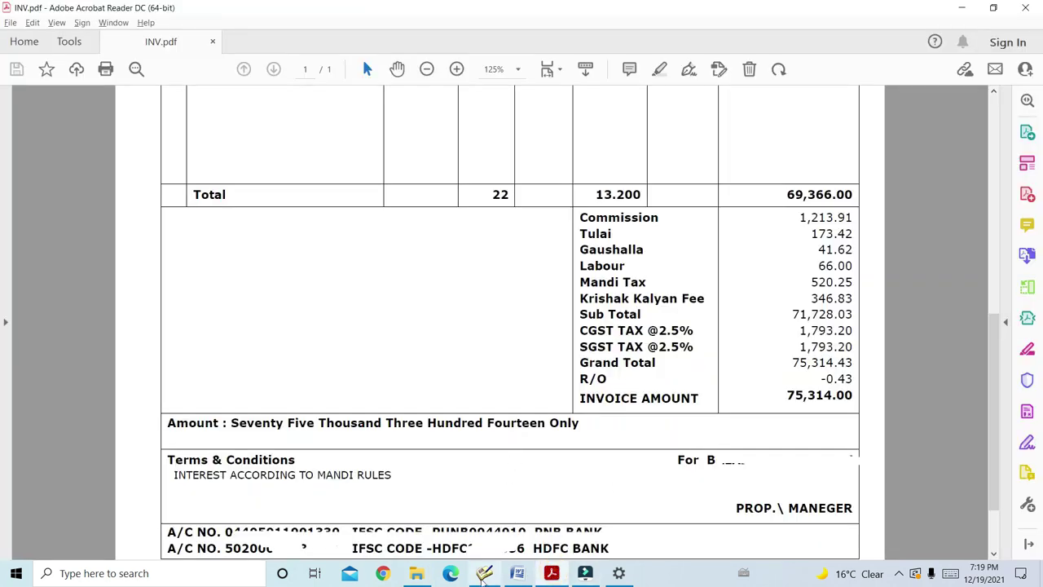
{"action": "left_click", "coordinate": [484, 568]}
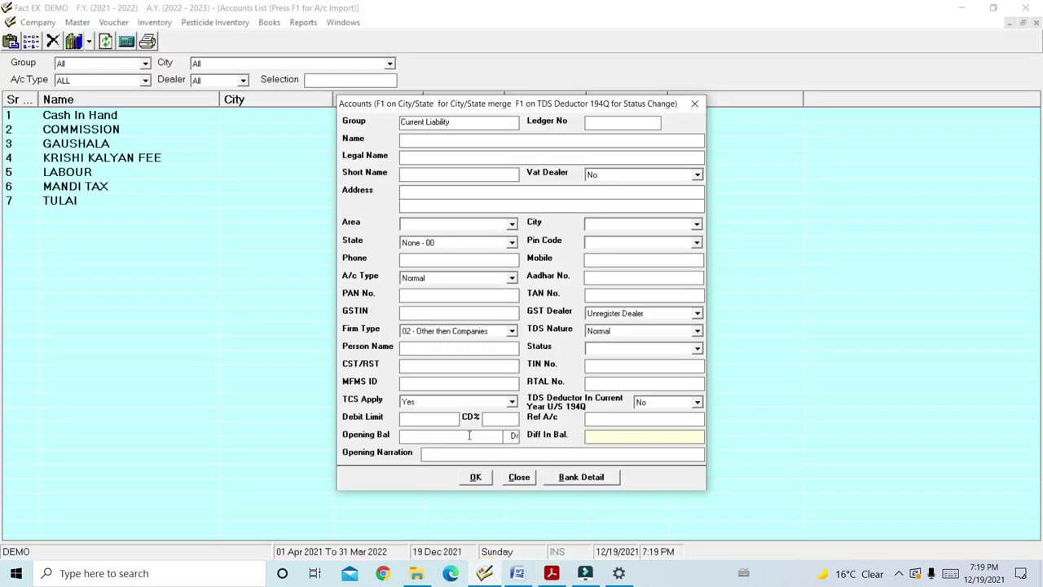
Under the Duties & Taxes group, save CGST TAX and SGST TAX accounts
{"action": "key", "text": "Return"}
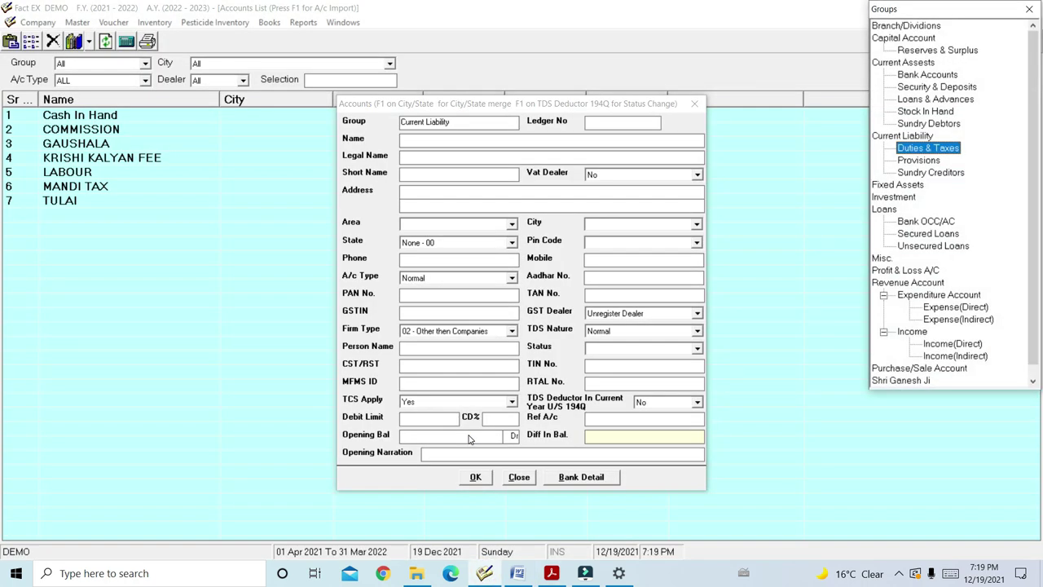
{"action": "key", "text": "Return"}
{"action": "type", "text": "CG"}
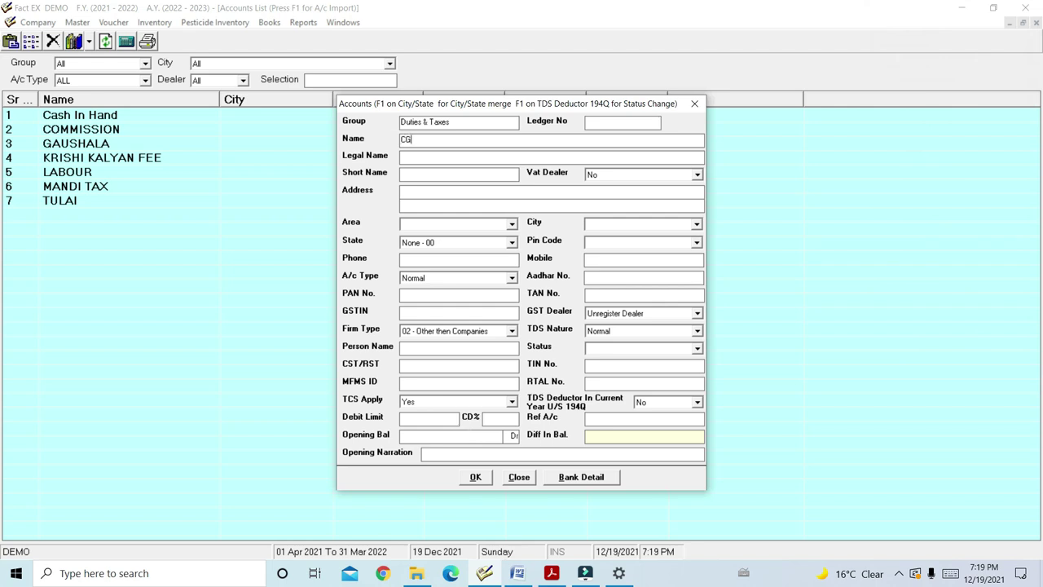
{"action": "key", "text": "BackSpace"}
{"action": "type", "text": "GST TAX"}
{"action": "key", "text": "Return"}
{"action": "key", "text": "alt+o"}
{"action": "type", "text": "S"}
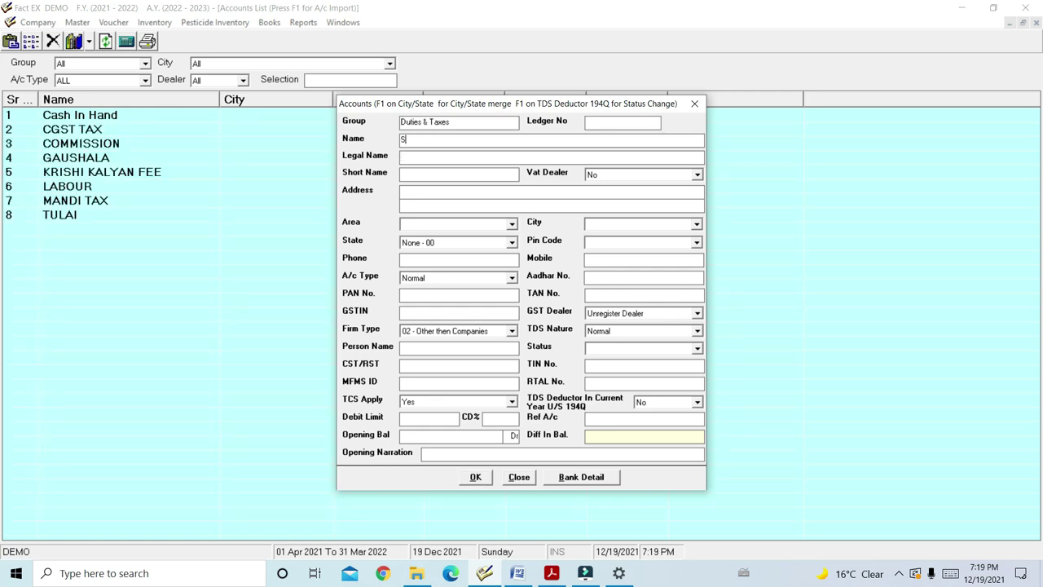
{"action": "type", "text": "GST TAX"}
{"action": "key", "text": "Return"}
{"action": "key", "text": "alt+o"}
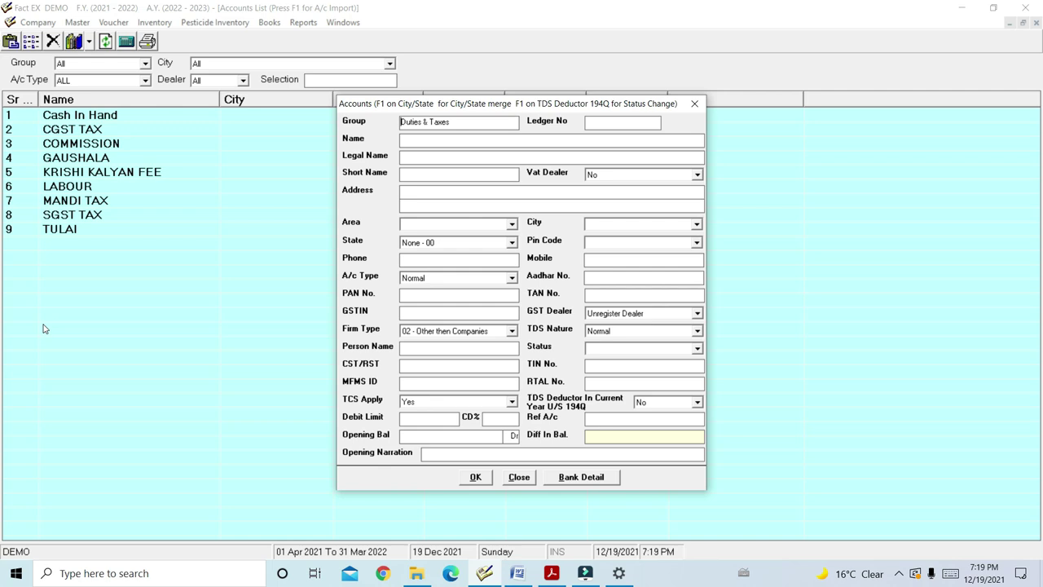
{"action": "left_click", "coordinate": [516, 573]}
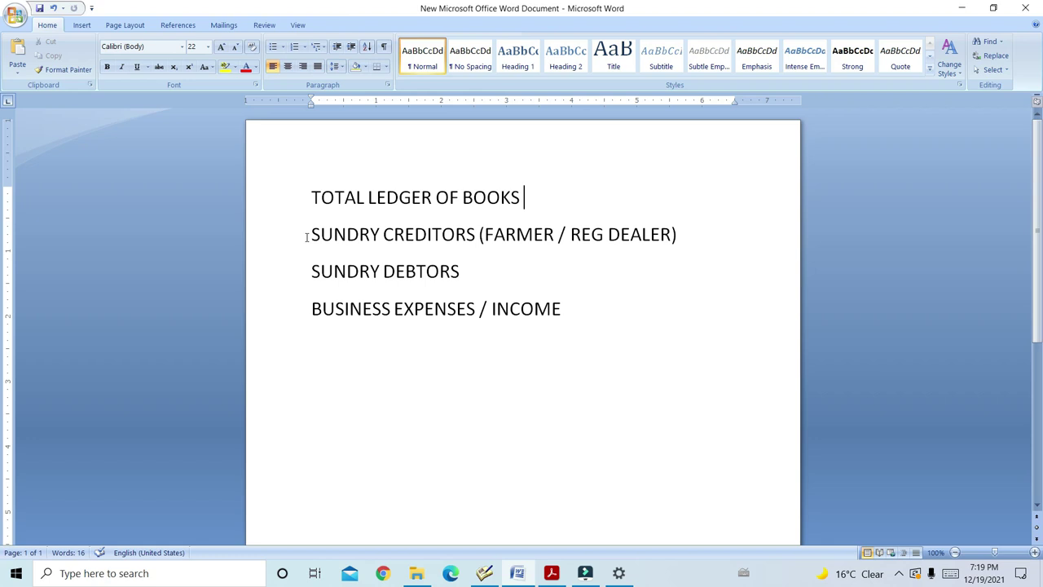
In the Word notes, type the farmer's name, 'S/O' and his father's name under SUNDRY CREDITORS
{"action": "left_click", "coordinate": [683, 234]}
{"action": "key", "text": "Return"}
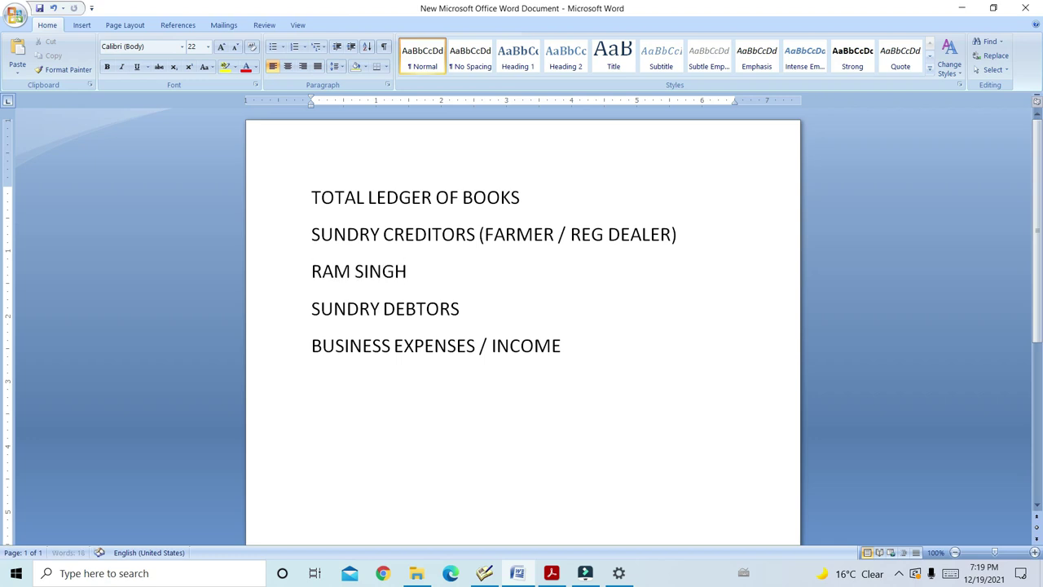
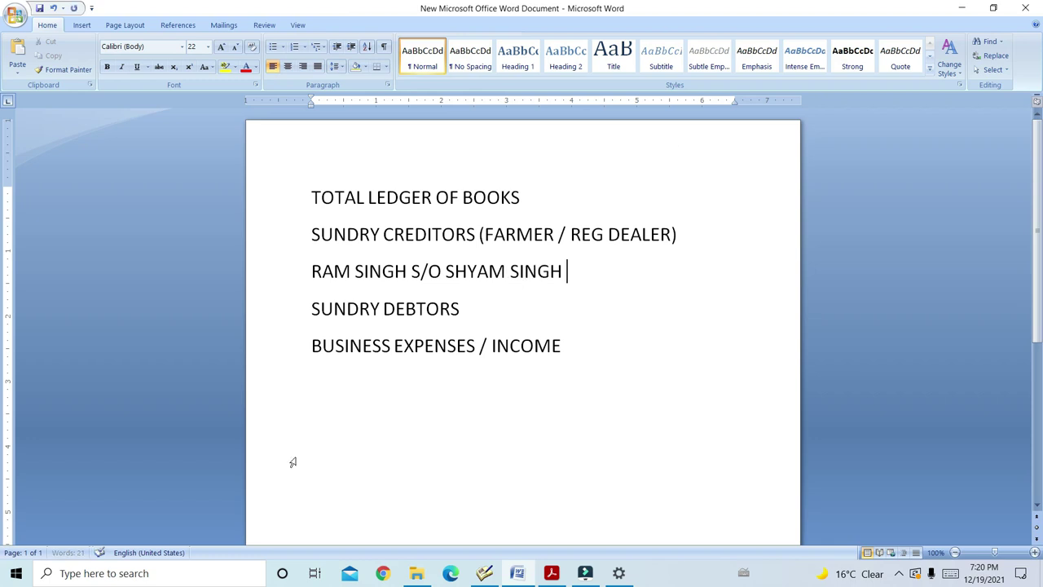
{"action": "left_click", "coordinate": [484, 573]}
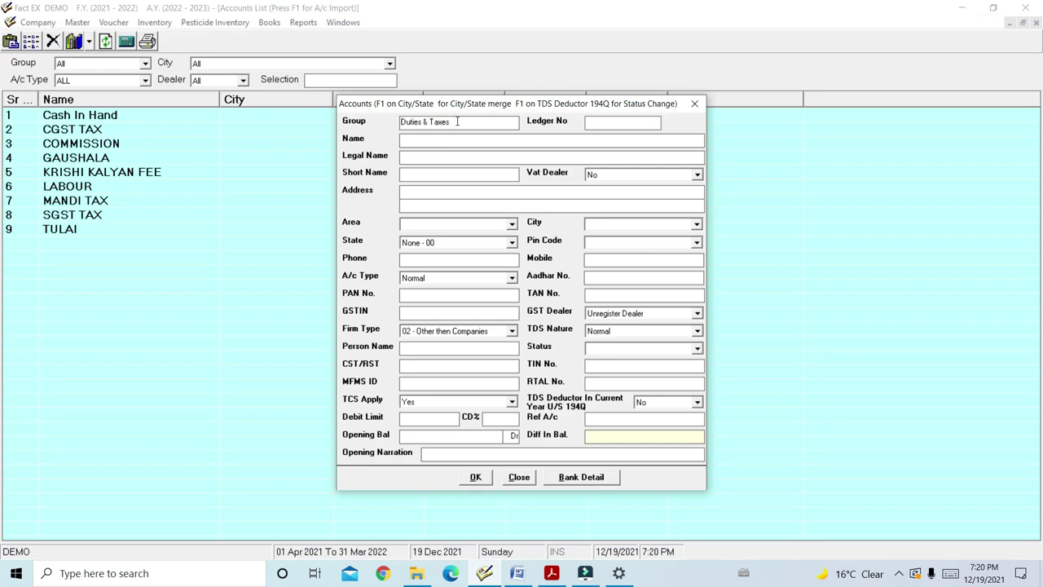
Set the group to Sundry Creditors and enter the farmer's name with his father's name
{"action": "left_click", "coordinate": [457, 121]}
{"action": "key", "text": "Up"}
{"action": "key", "text": "Up"}
{"action": "key", "text": "Up"}
{"action": "key", "text": "Up"}
{"action": "key", "text": "Up"}
{"action": "key", "text": "Up"}
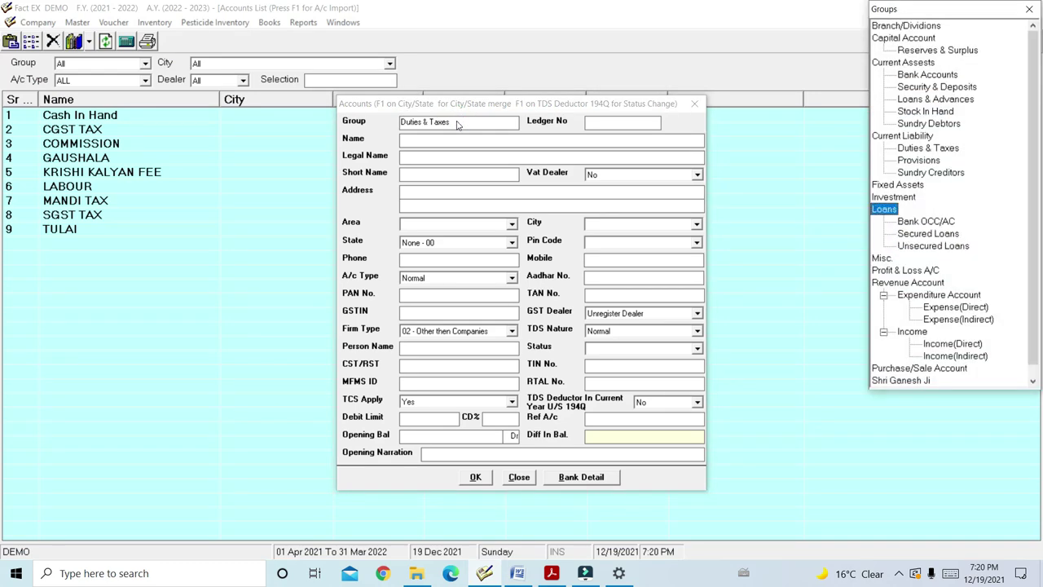
{"action": "key", "text": "Return"}
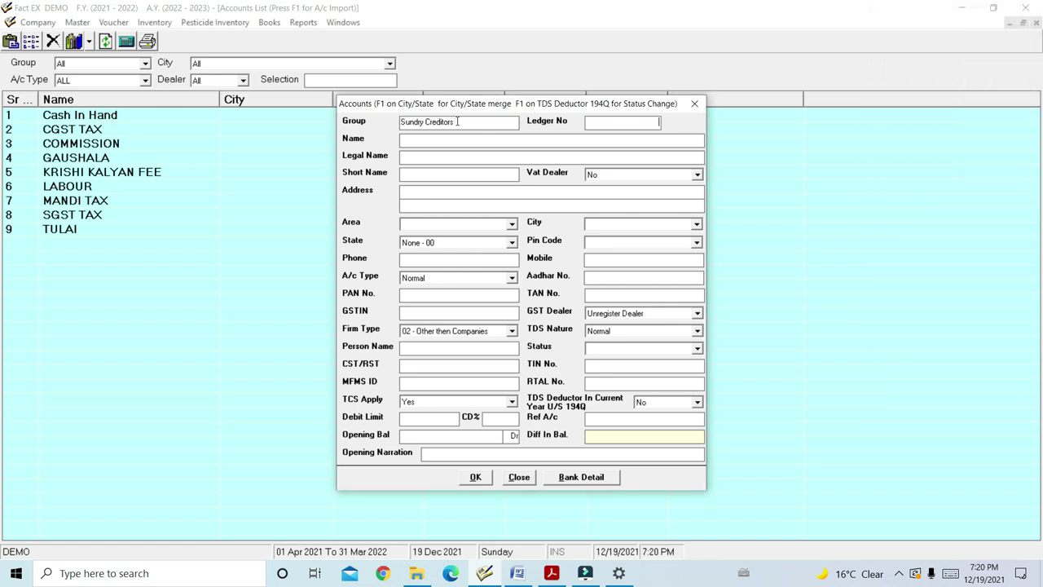
{"action": "key", "text": "Return"}
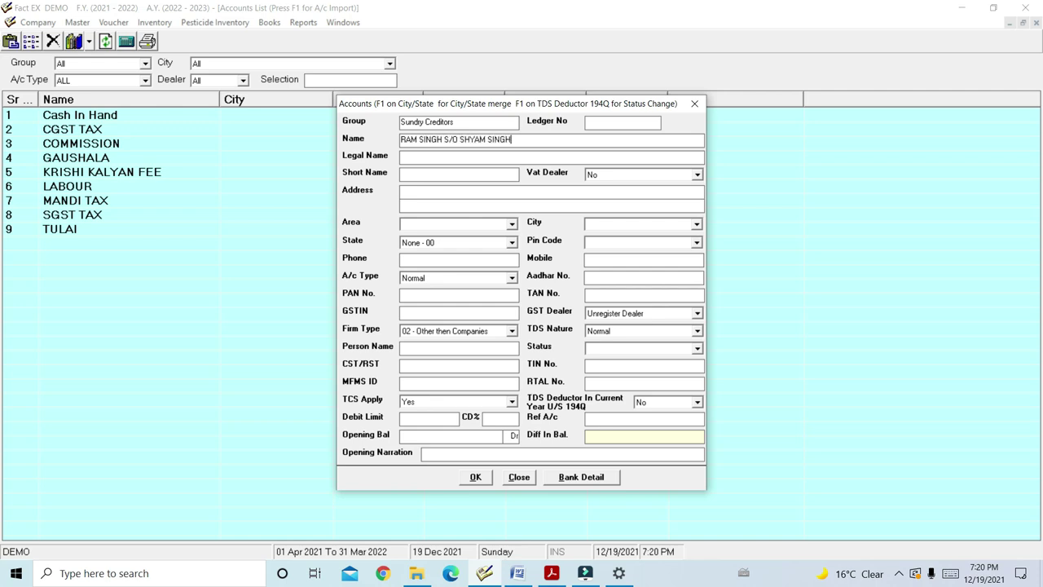
{"action": "key", "text": "Return"}
{"action": "key", "text": "Return"}
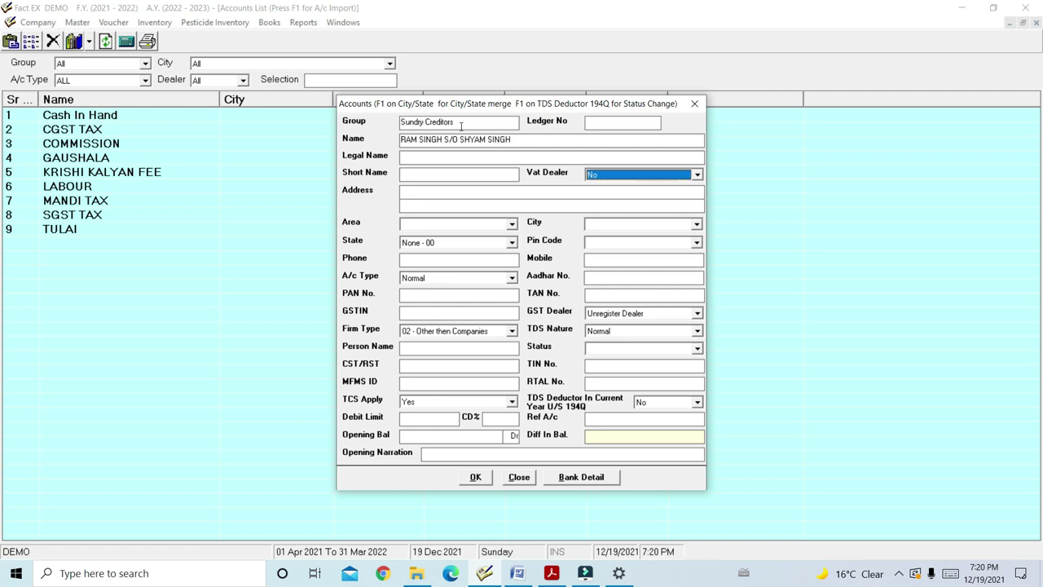
Fill in the legal name and address, and set the state to Rajasthan - 08
{"action": "left_click", "coordinate": [414, 188]}
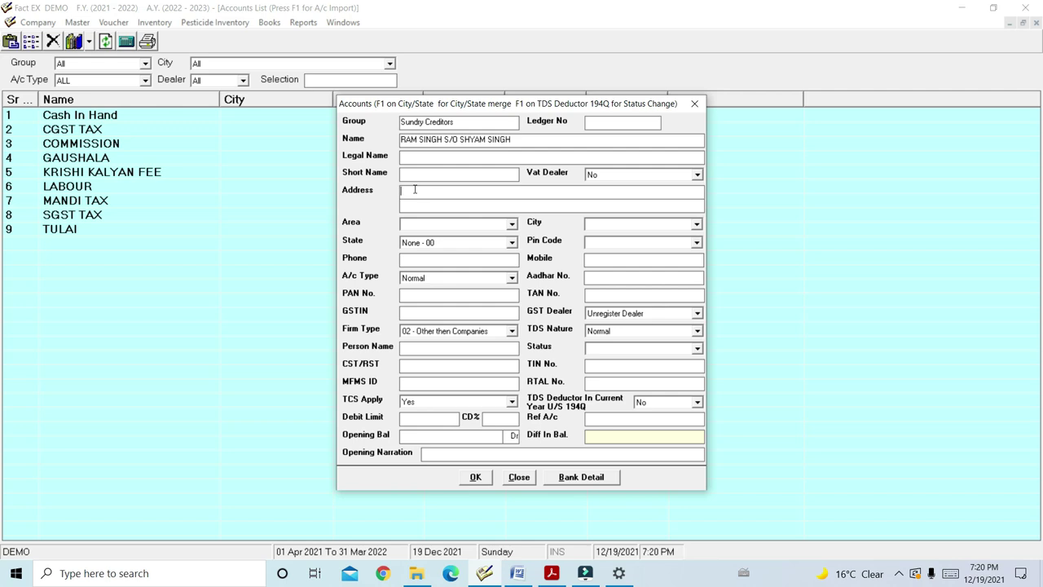
{"action": "left_click", "coordinate": [446, 155]}
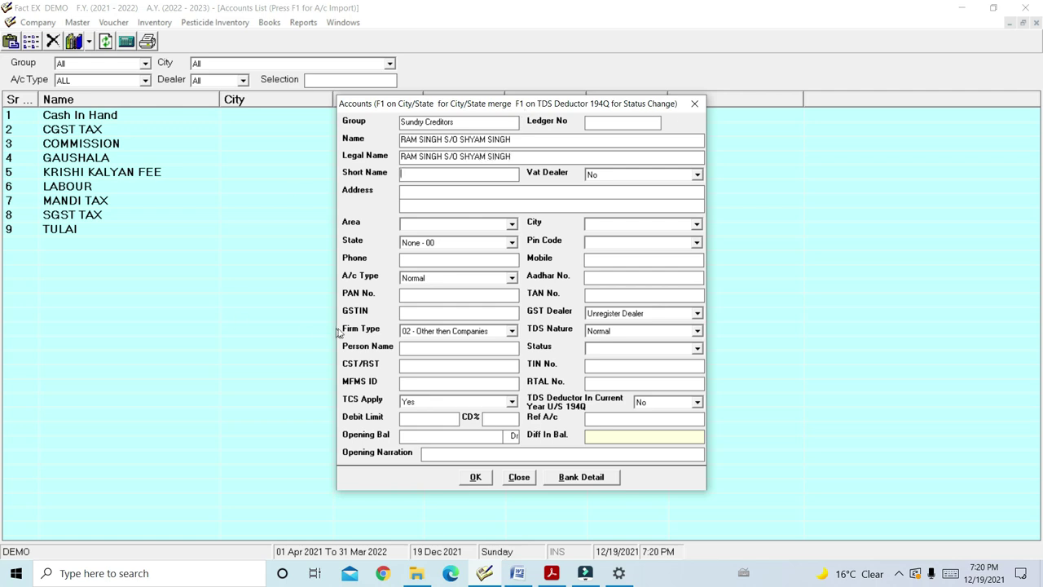
{"action": "left_click", "coordinate": [440, 190]}
{"action": "type", "text": "SRI GANGANGAR"}
{"action": "key", "text": "Return"}
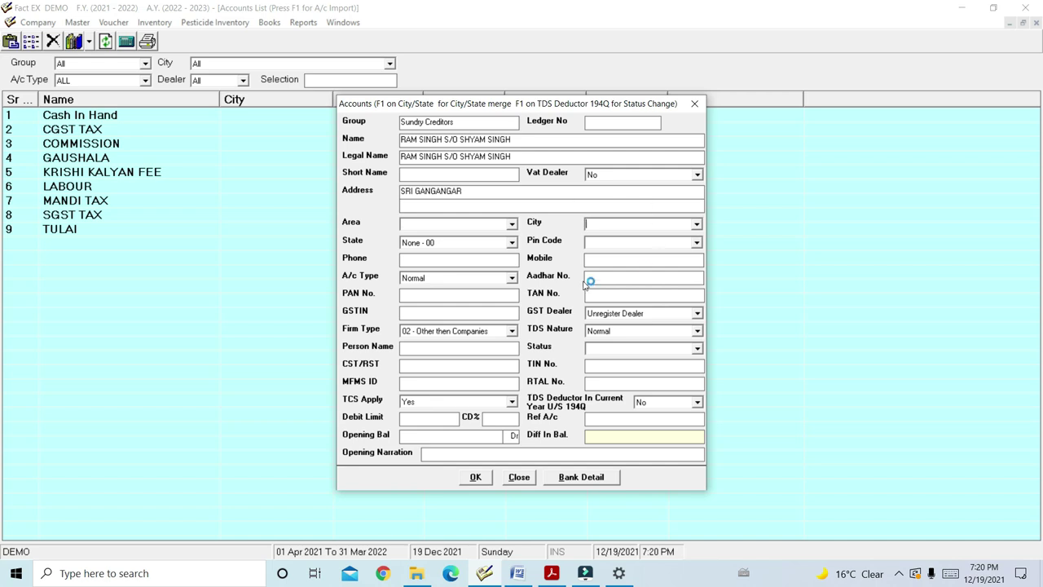
{"action": "left_click", "coordinate": [462, 244]}
{"action": "key", "text": "r"}
{"action": "key", "text": "Return"}
{"action": "left_click", "coordinate": [491, 276]}
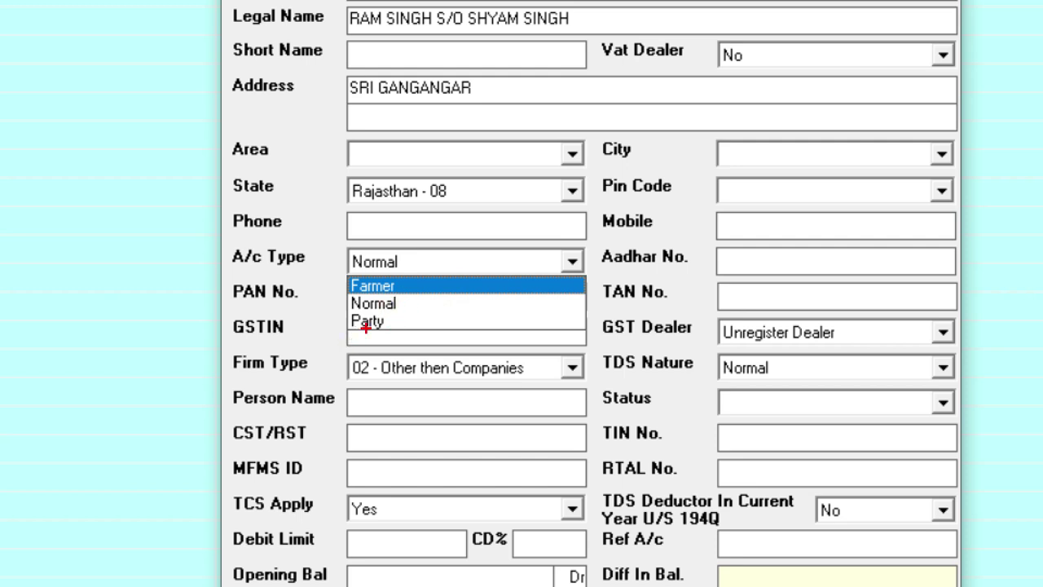
Set the account's A/c Type to Farmer
{"action": "left_click", "coordinate": [397, 282]}
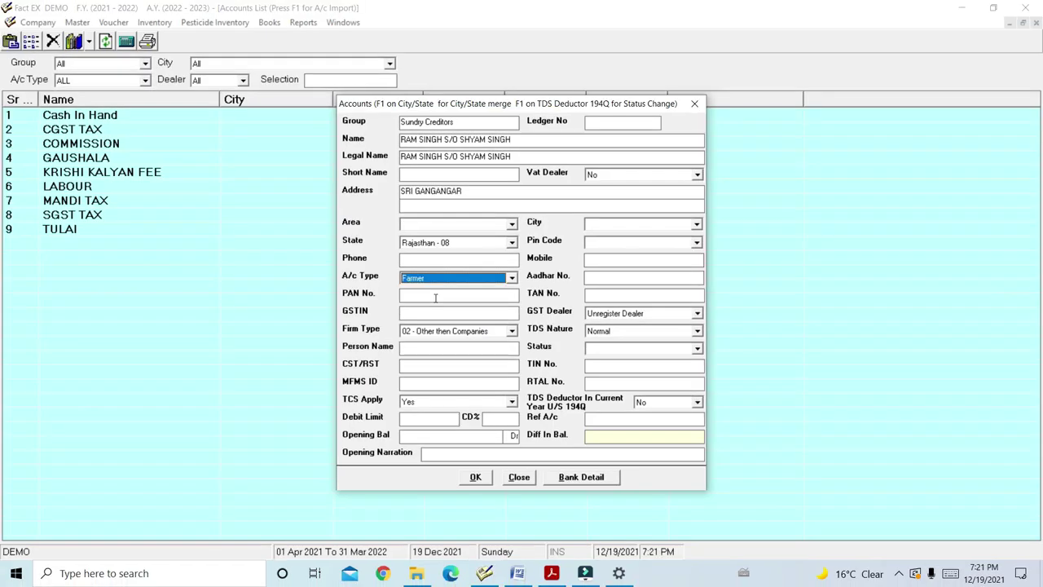
{"action": "key", "text": "Return"}
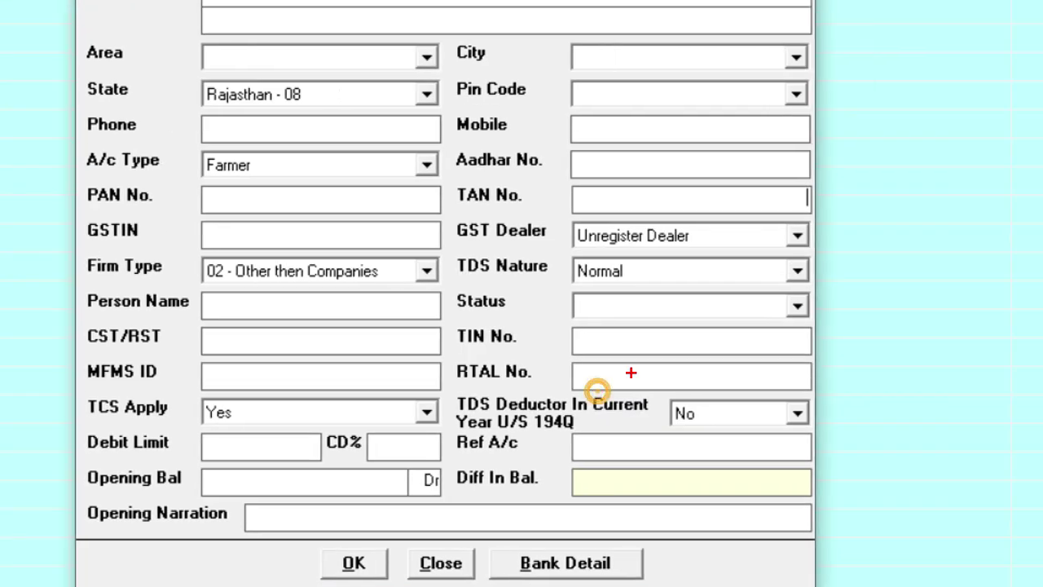
{"action": "mouse_move", "coordinate": [559, 215]}
{"action": "left_mouse_down"}
{"action": "mouse_move", "coordinate": [562, 243]}
{"action": "mouse_move", "coordinate": [610, 259]}
{"action": "mouse_move", "coordinate": [829, 264]}
{"action": "left_mouse_up"}
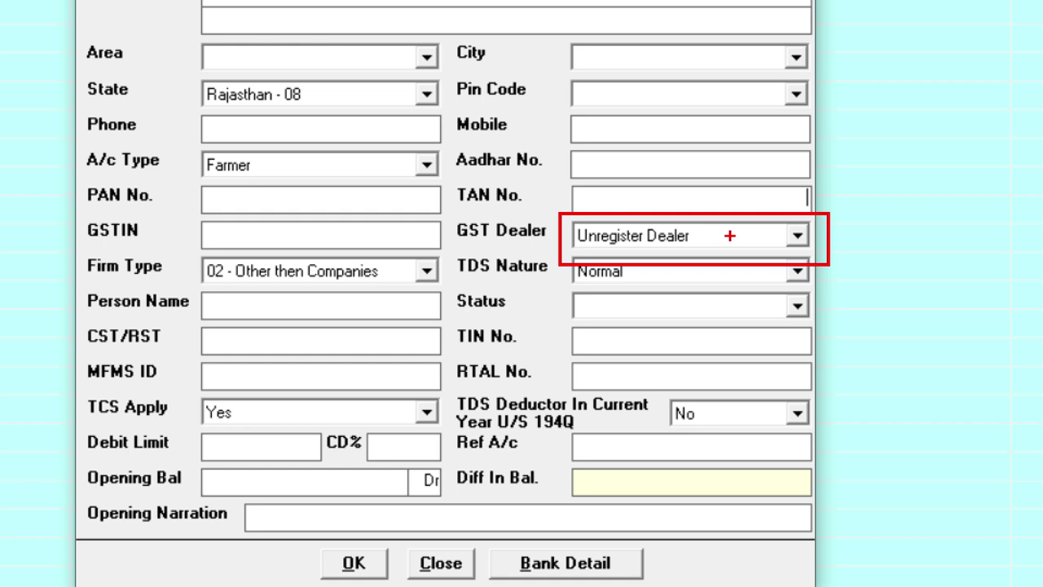
{"action": "mouse_move", "coordinate": [177, 211]}
{"action": "left_mouse_down"}
{"action": "mouse_move", "coordinate": [200, 237]}
{"action": "mouse_move", "coordinate": [461, 265]}
{"action": "left_mouse_up"}
{"action": "mouse_move", "coordinate": [178, 75]}
{"action": "left_mouse_down"}
{"action": "mouse_move", "coordinate": [228, 119]}
{"action": "mouse_move", "coordinate": [481, 132]}
{"action": "left_mouse_up"}
{"action": "left_click", "coordinate": [263, 235]}
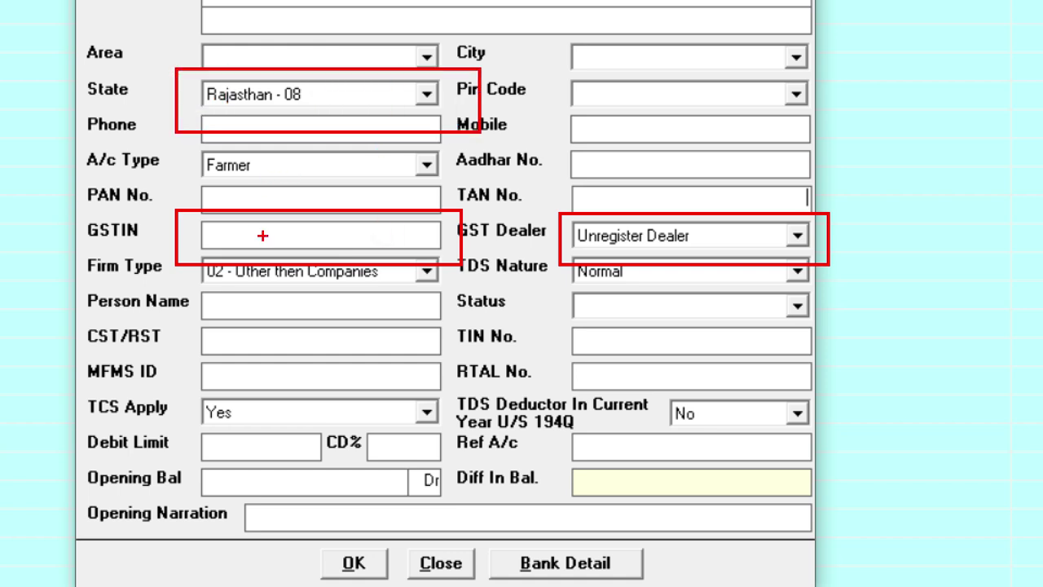
{"action": "left_click", "coordinate": [292, 197]}
{"action": "mouse_move", "coordinate": [176, 456]}
{"action": "left_mouse_down"}
{"action": "mouse_move", "coordinate": [263, 510]}
{"action": "mouse_move", "coordinate": [489, 509]}
{"action": "left_mouse_up"}
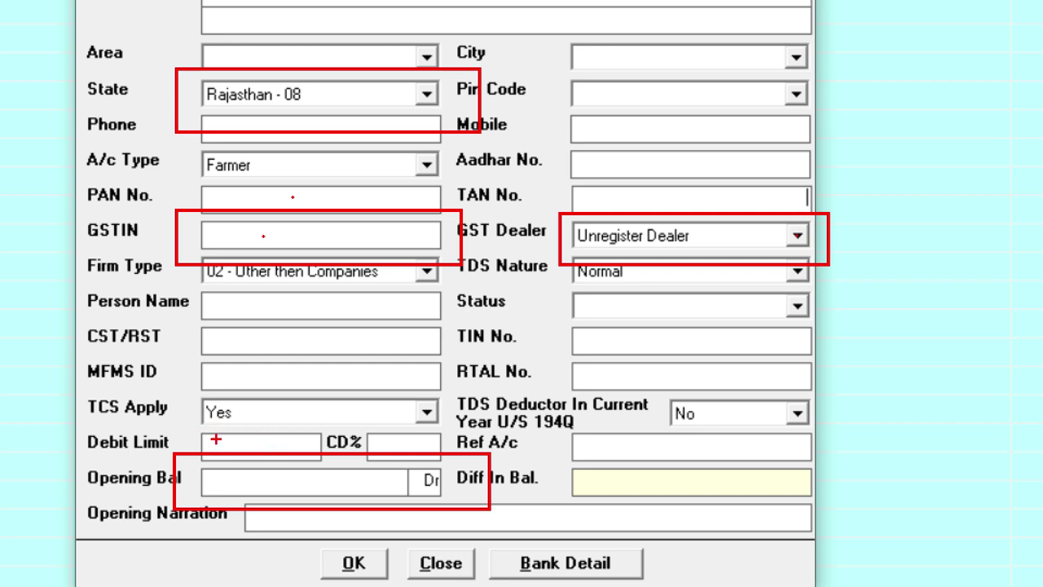
{"action": "left_click_drag", "start_coordinate": [189, 425], "coordinate": [332, 476]}
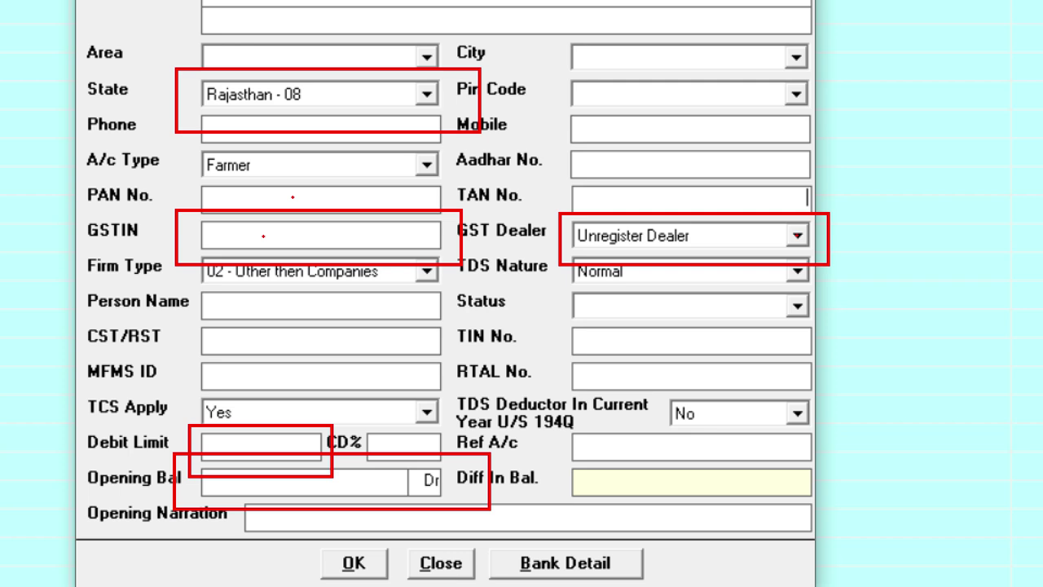
{"action": "key", "text": "e"}
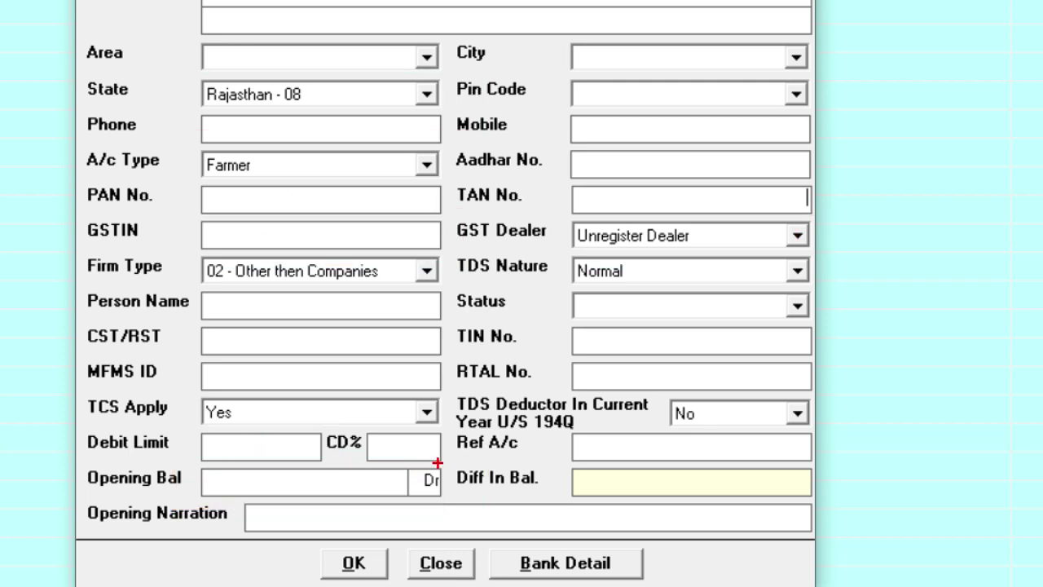
{"action": "mouse_move", "coordinate": [363, 426]}
{"action": "left_mouse_down"}
{"action": "mouse_move", "coordinate": [381, 468]}
{"action": "mouse_move", "coordinate": [447, 417]}
{"action": "mouse_move", "coordinate": [380, 427]}
{"action": "left_mouse_up"}
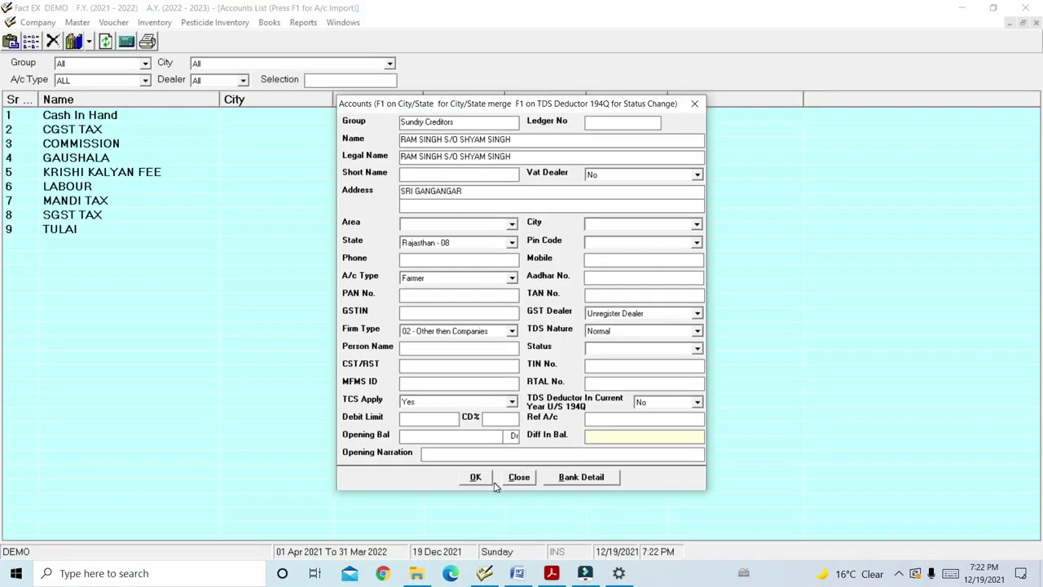
Save the farmer's Sundry Creditors account and close the Accounts form
{"action": "left_click", "coordinate": [476, 477]}
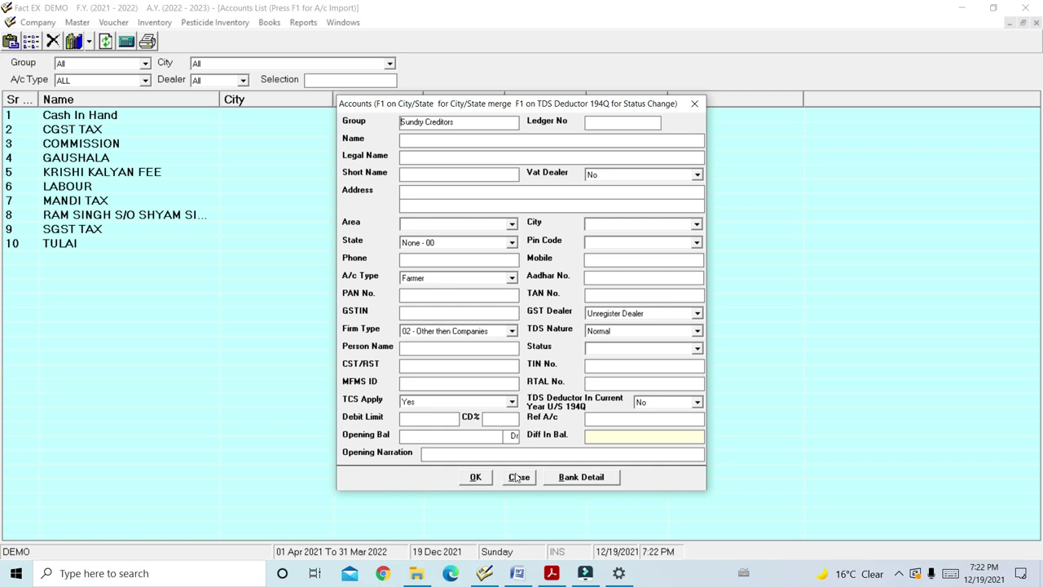
{"action": "left_click", "coordinate": [518, 479]}
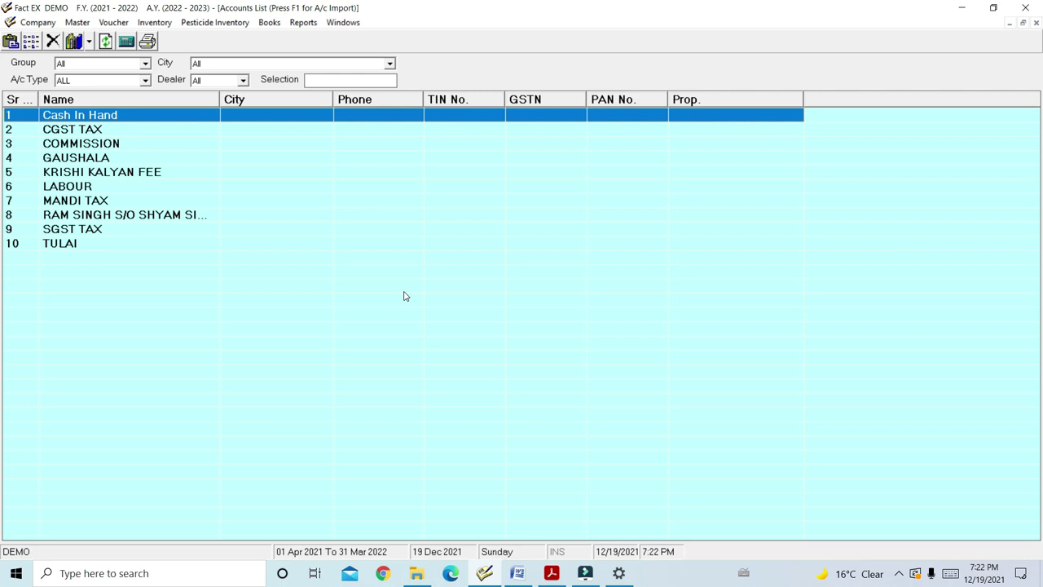
Open Master > Setting and underline the Kacchi Aarhat, Lagat, Account, Other, Year Wise and Format Print parameters in red
{"action": "left_click", "coordinate": [78, 23]}
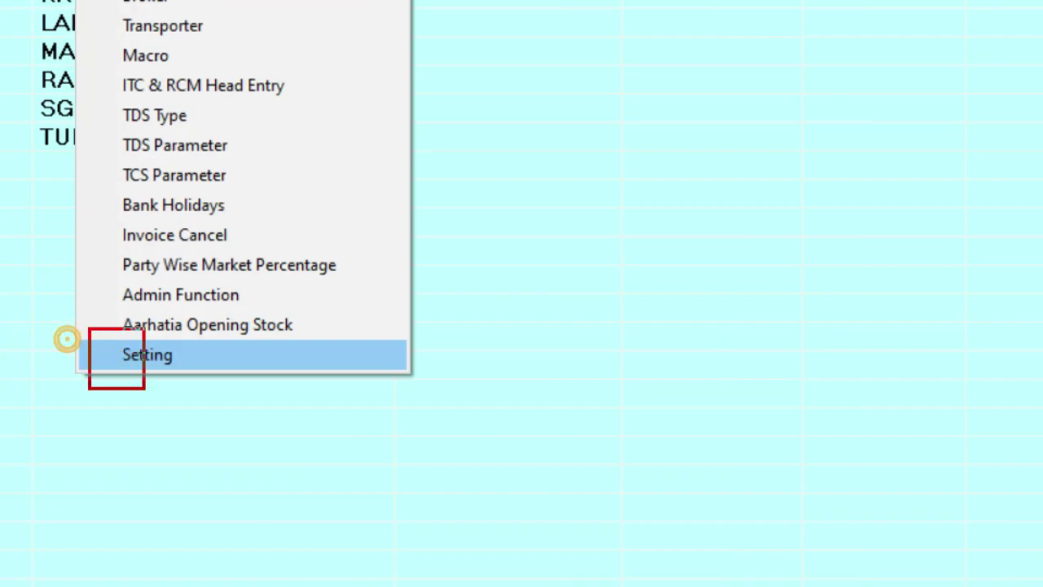
{"action": "left_click", "coordinate": [106, 354]}
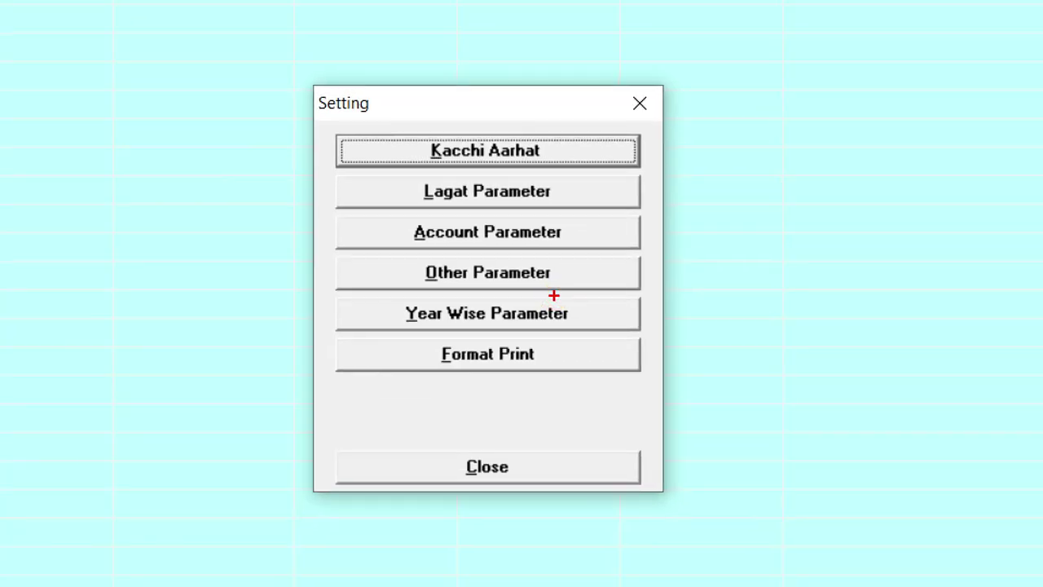
{"action": "left_click_drag", "start_coordinate": [605, 148], "coordinate": [691, 139]}
{"action": "left_click_drag", "start_coordinate": [601, 190], "coordinate": [667, 176]}
{"action": "left_click_drag", "start_coordinate": [586, 235], "coordinate": [661, 215]}
{"action": "left_click_drag", "start_coordinate": [586, 284], "coordinate": [645, 268]}
{"action": "left_click_drag", "start_coordinate": [609, 320], "coordinate": [691, 310]}
{"action": "left_click_drag", "start_coordinate": [590, 363], "coordinate": [748, 349]}
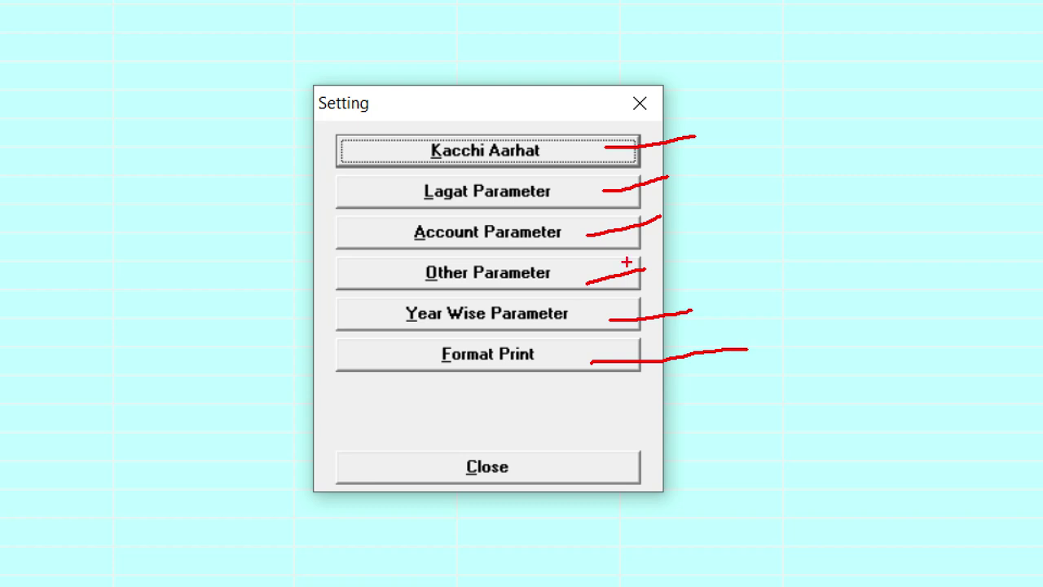
Box Kacchi Aarhat and Account Parameter in red, clear the marks, and open Kacchi Aarhat Parameter
{"action": "mouse_move", "coordinate": [378, 117]}
{"action": "left_mouse_down"}
{"action": "mouse_move", "coordinate": [423, 163]}
{"action": "mouse_move", "coordinate": [610, 178]}
{"action": "left_mouse_up"}
{"action": "mouse_move", "coordinate": [385, 210]}
{"action": "left_mouse_down"}
{"action": "mouse_move", "coordinate": [469, 254]}
{"action": "mouse_move", "coordinate": [582, 258]}
{"action": "left_mouse_up"}
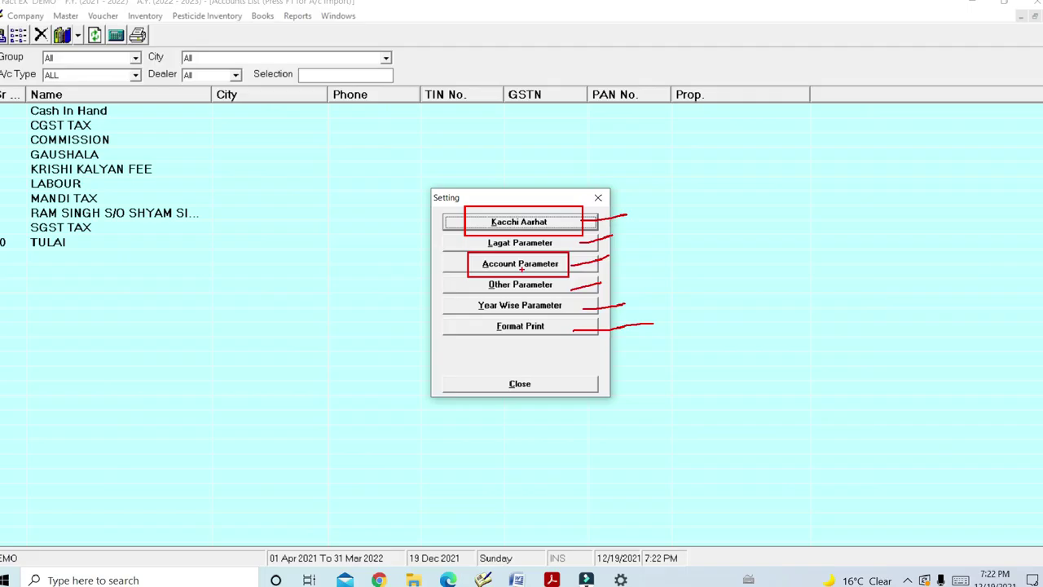
{"action": "key", "text": "Escape"}
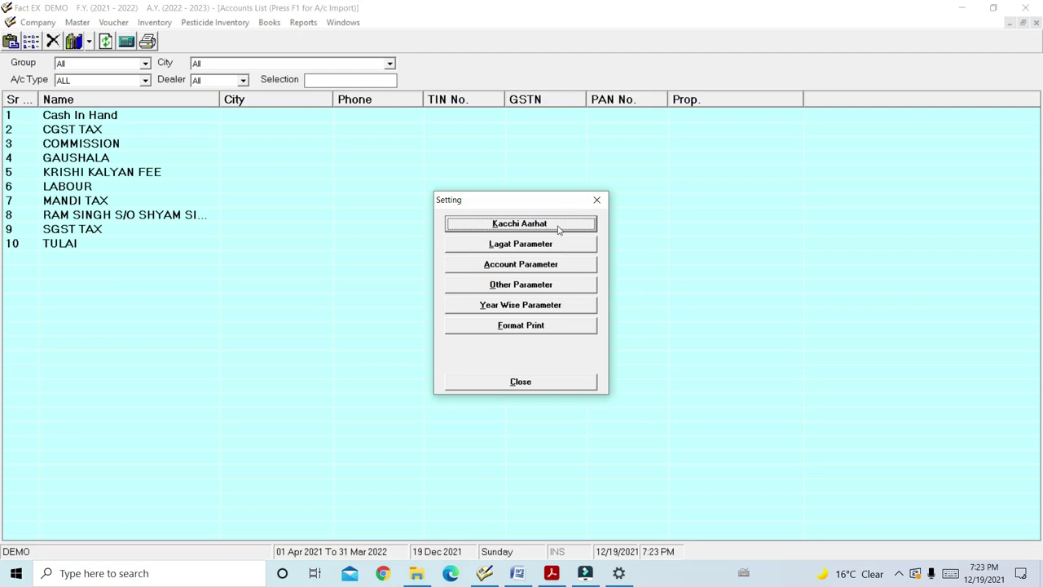
{"action": "left_click", "coordinate": [559, 224]}
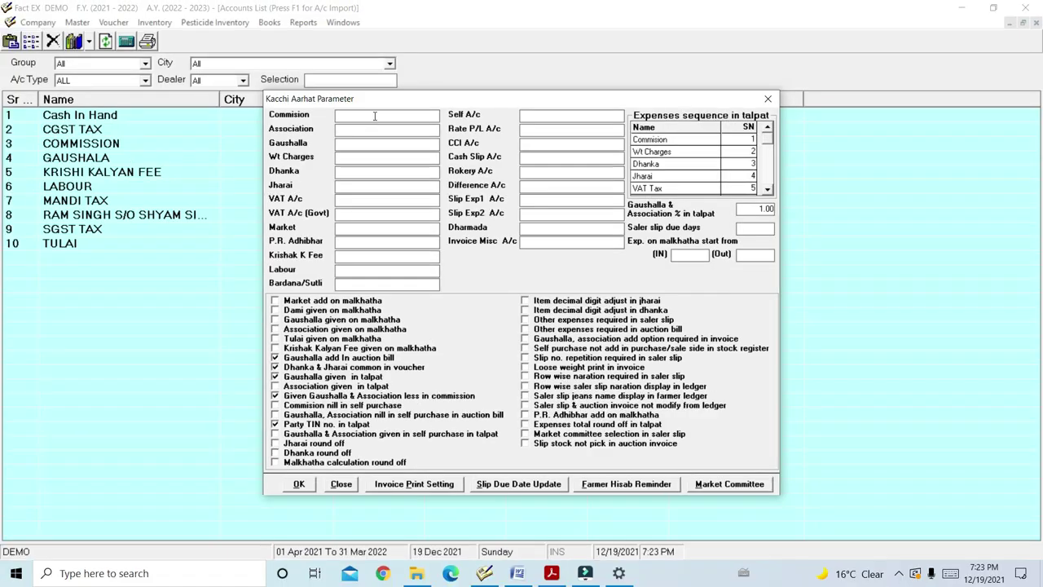
Link Commission to COMMISSION, Gaushalla to GAUSHALA and Wt Charges to TULAI
{"action": "type", "text": "CO"}
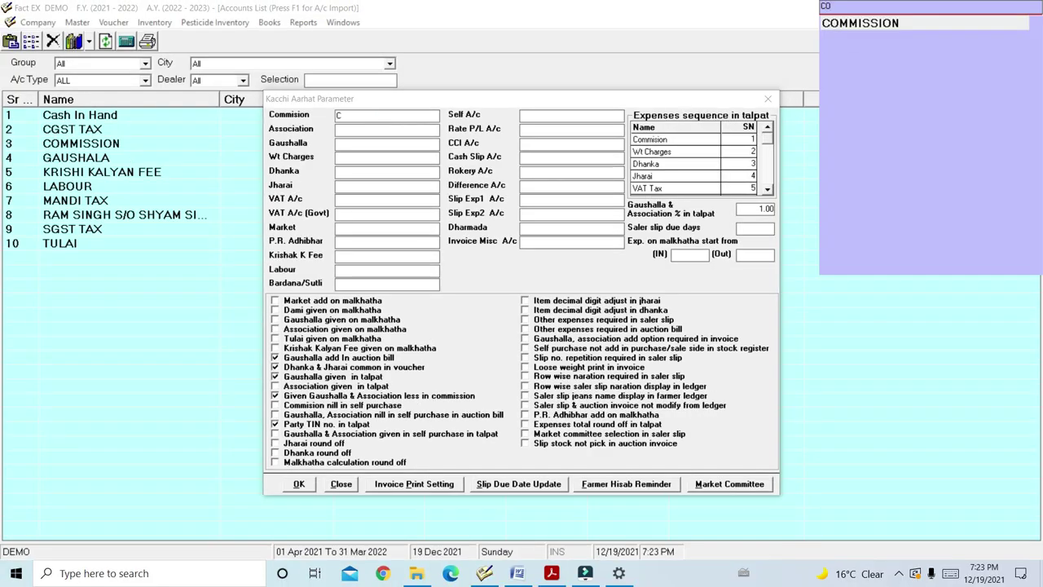
{"action": "key", "text": "Return"}
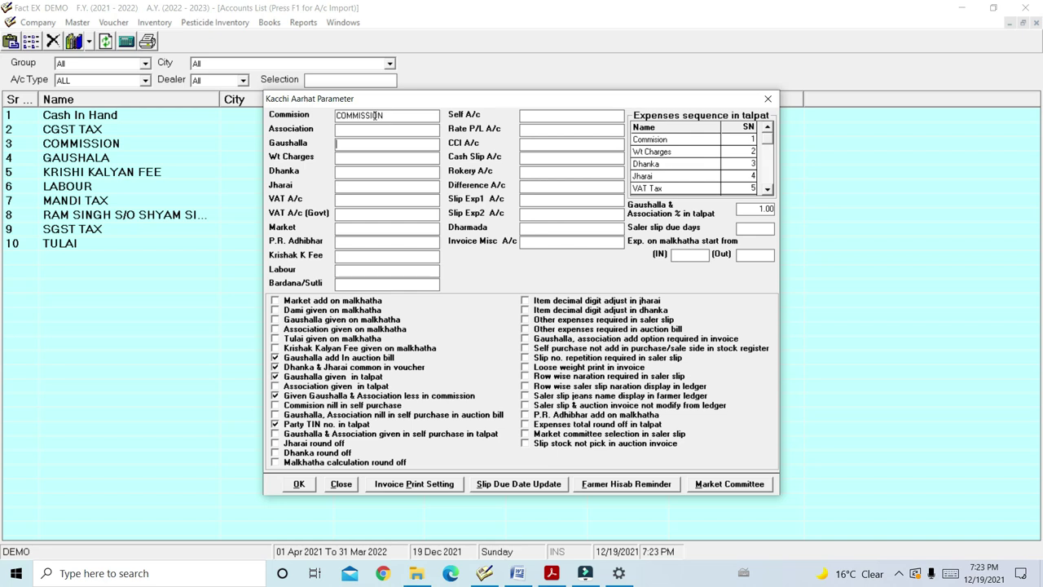
{"action": "type", "text": "G"}
{"action": "key", "text": "Return"}
{"action": "type", "text": "T"}
{"action": "key", "text": "Return"}
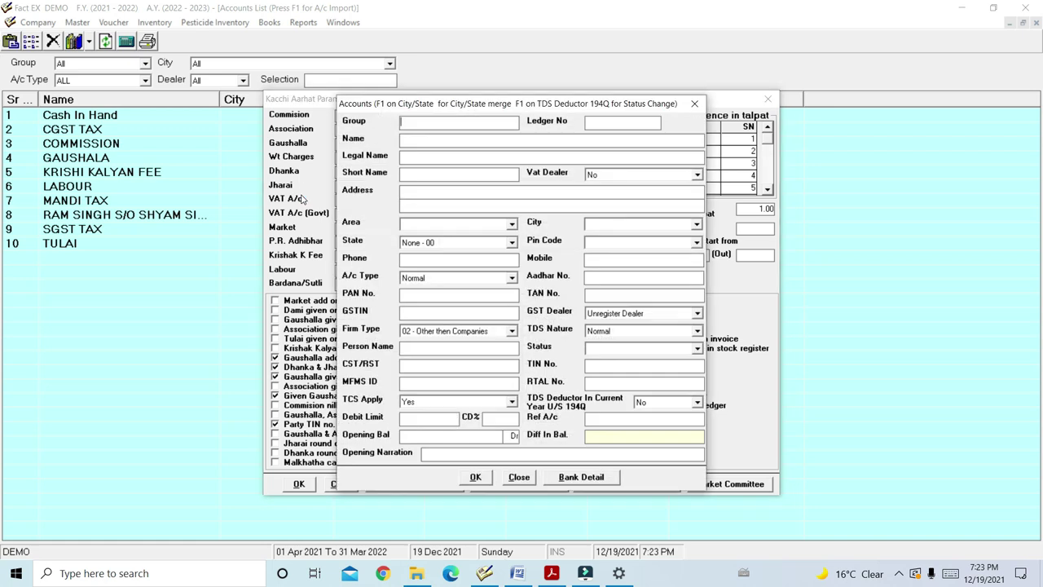
Create Current Liability account DHANAK and link it to the Dhanka field
{"action": "key", "text": "Return"}
{"action": "key", "text": "Down"}
{"action": "key", "text": "Down"}
{"action": "key", "text": "Down"}
{"action": "key", "text": "Down"}
{"action": "key", "text": "Down"}
{"action": "key", "text": "Down"}
{"action": "key", "text": "Left"}
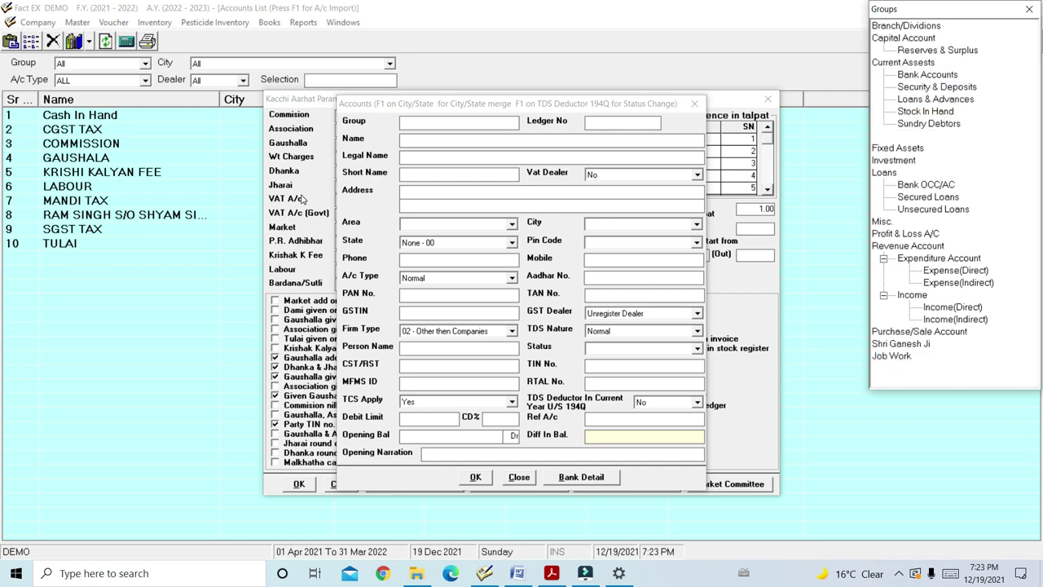
{"action": "key", "text": "Return"}
{"action": "type", "text": "DHANAK"}
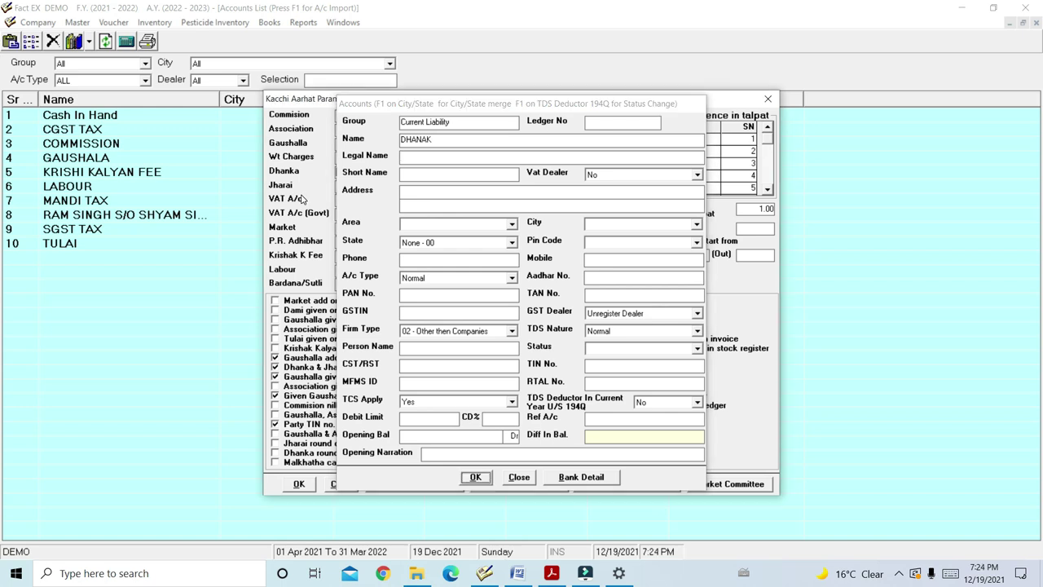
{"action": "key", "text": "alt+o"}
Create Current Liability account JHARAI and link it to the Jharai field
{"action": "key", "text": "F3"}
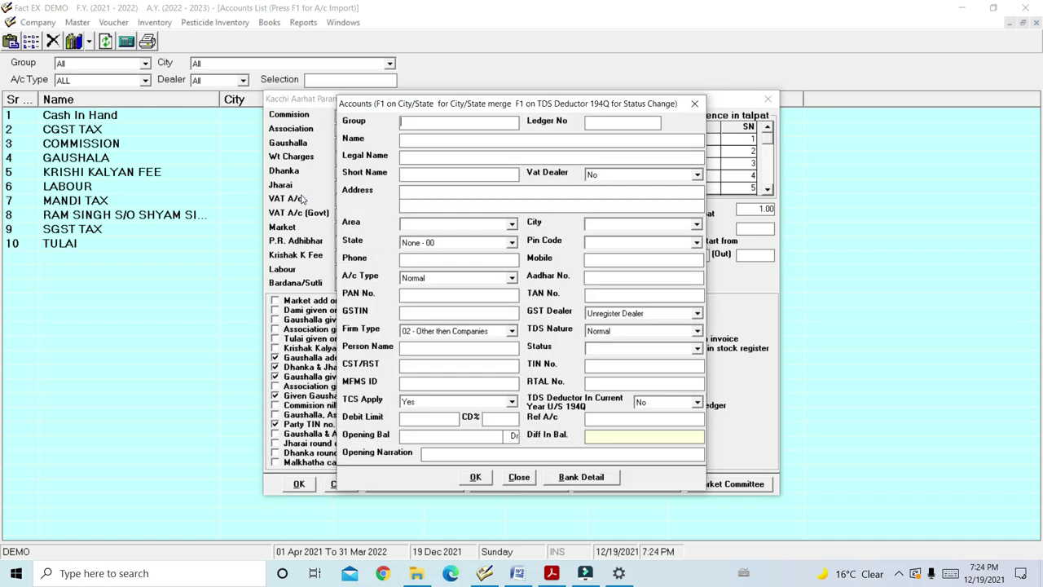
{"action": "key", "text": "Down"}
{"action": "key", "text": "Down"}
{"action": "key", "text": "Down"}
{"action": "key", "text": "Down"}
{"action": "key", "text": "Down"}
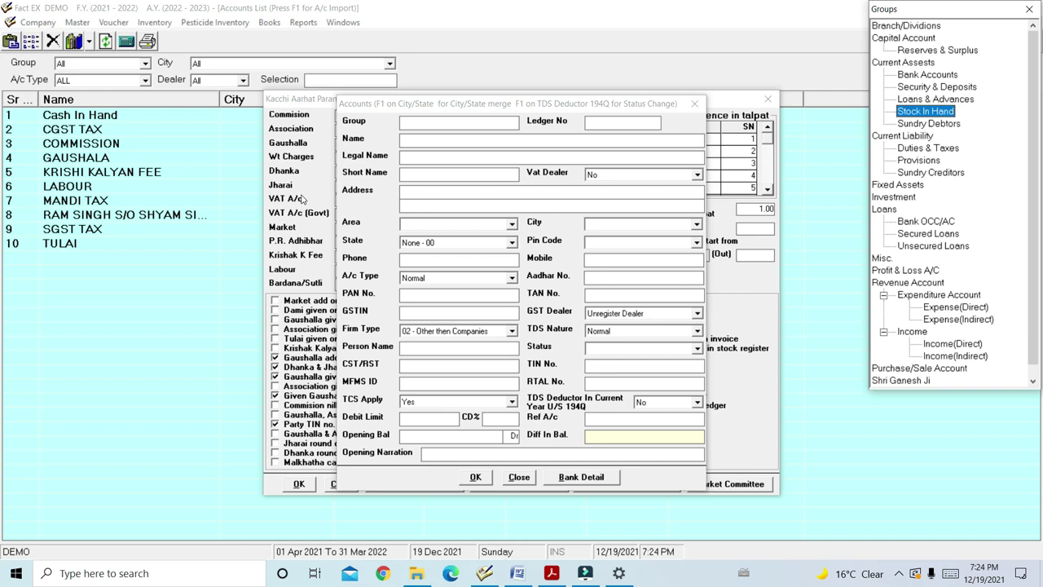
{"action": "key", "text": "Return"}
{"action": "type", "text": "JHARAI"}
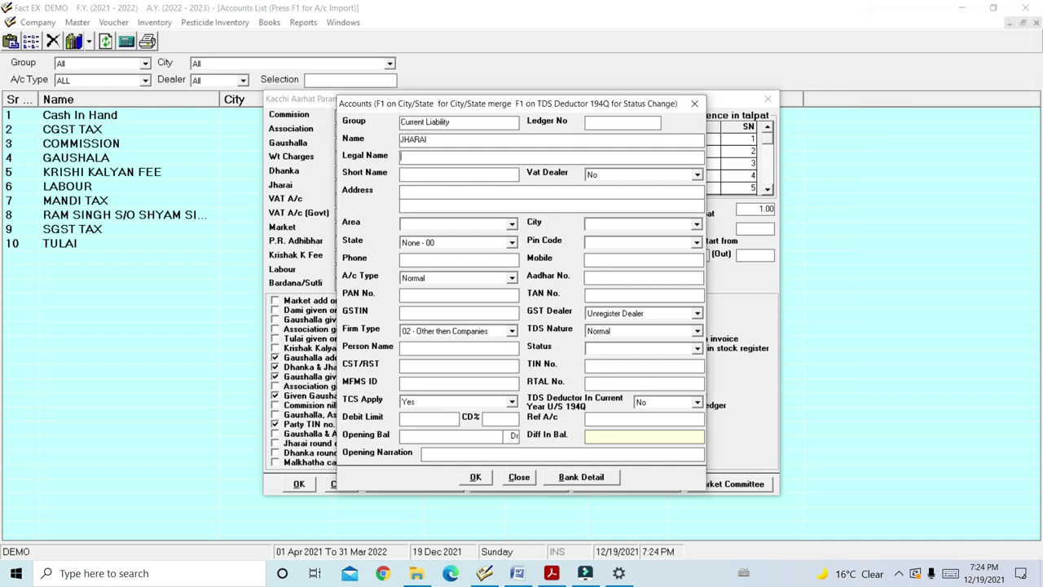
{"action": "key", "text": "Return"}
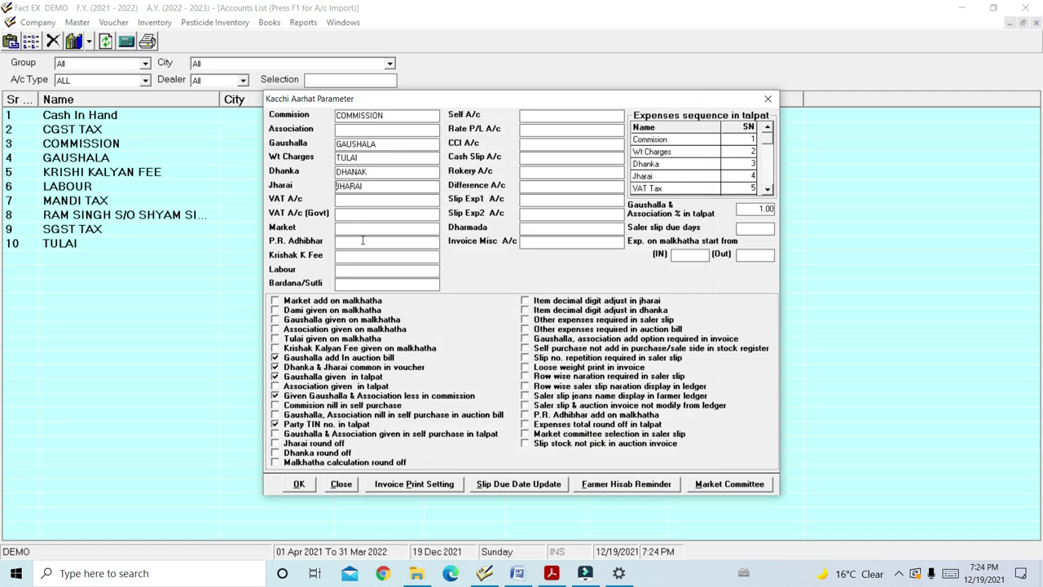
Map Market to MANDI TAX, Krishak K Fee to KRISHI KALYAN FEE and Labour to LABOUR, then save
{"action": "left_click", "coordinate": [352, 229]}
{"action": "type", "text": "M"}
{"action": "key", "text": "Return"}
{"action": "type", "text": "K"}
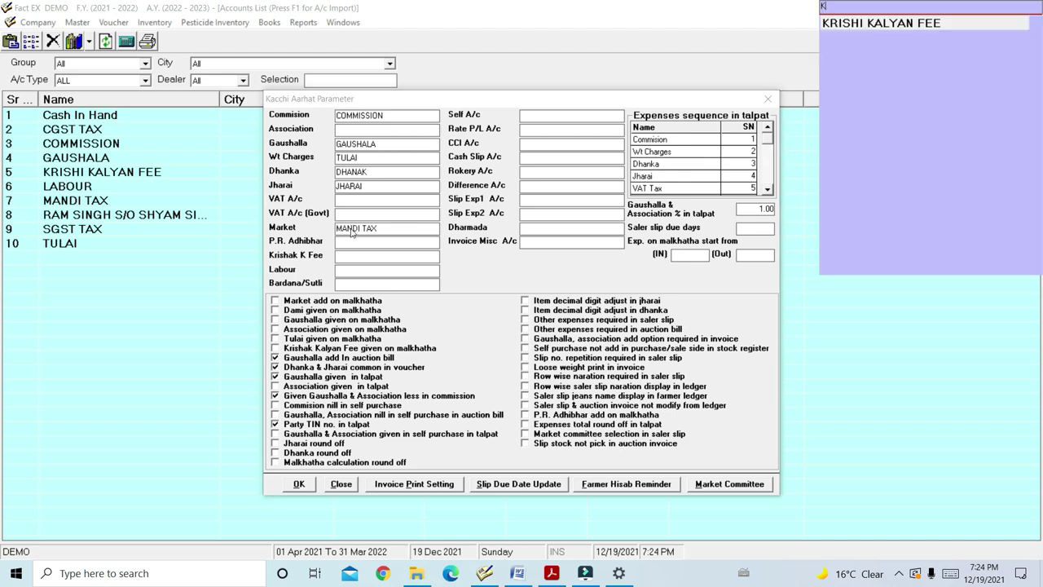
{"action": "key", "text": "Return"}
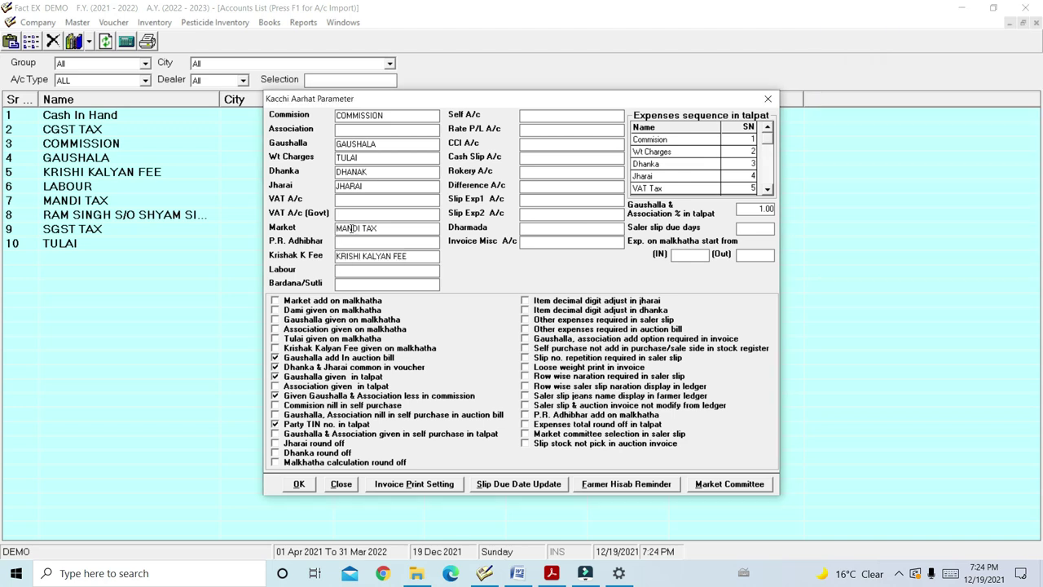
{"action": "type", "text": "L"}
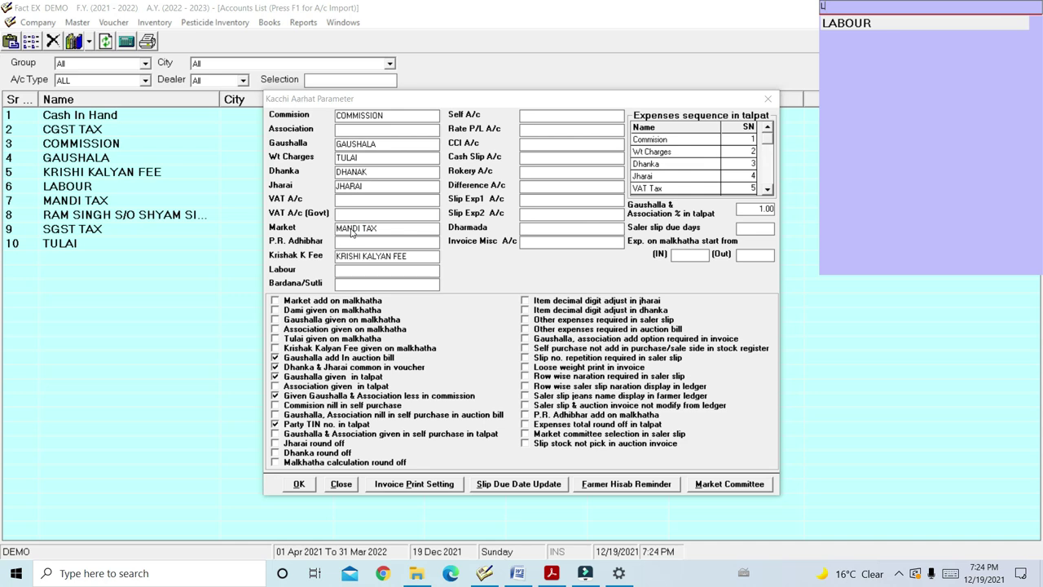
{"action": "key", "text": "Return"}
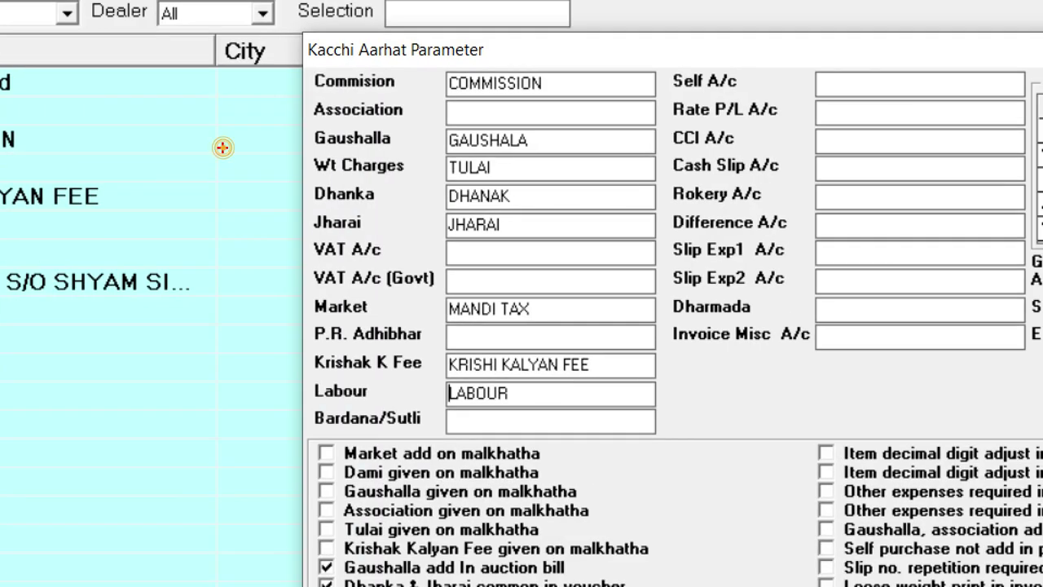
{"action": "mouse_move", "coordinate": [301, 25]}
{"action": "left_mouse_down"}
{"action": "mouse_move", "coordinate": [447, 64]}
{"action": "mouse_move", "coordinate": [505, 64]}
{"action": "left_mouse_up"}
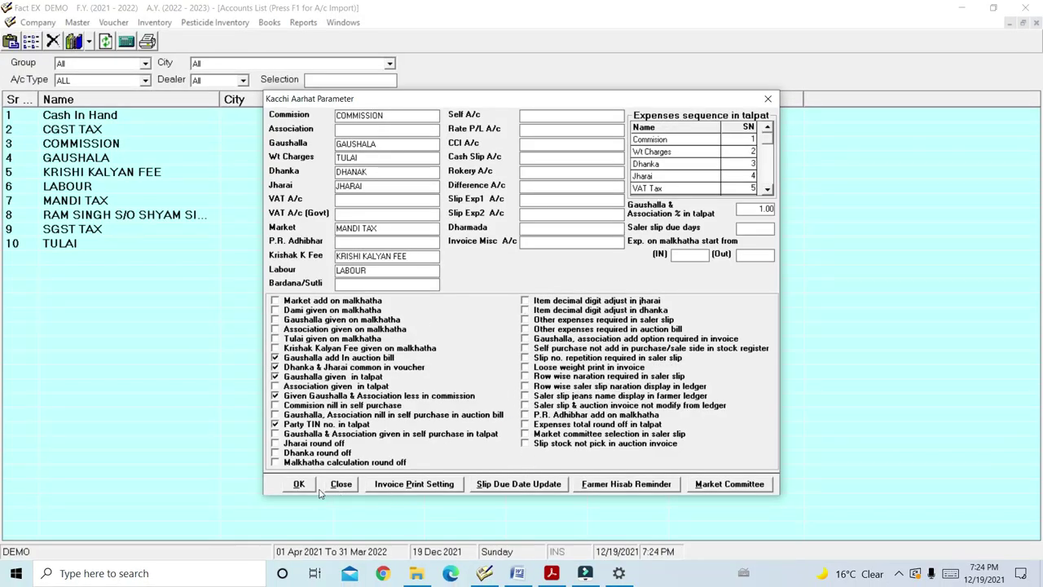
{"action": "left_click", "coordinate": [301, 485]}
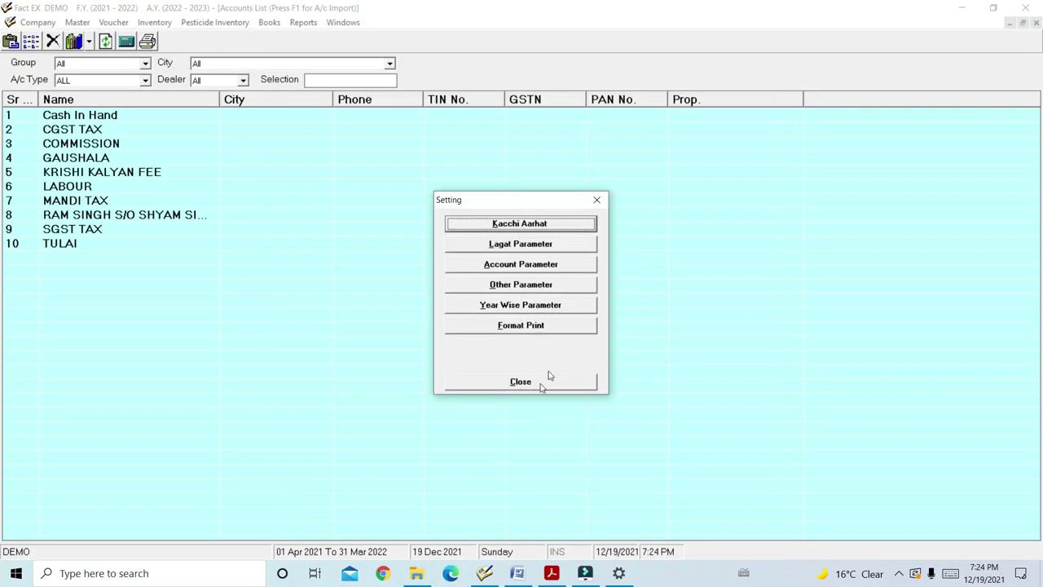
In Account Parameter, link Commision to COMMISSION, Dhanka to DHANAK and Market to MANDI TAX
{"action": "left_click", "coordinate": [559, 267]}
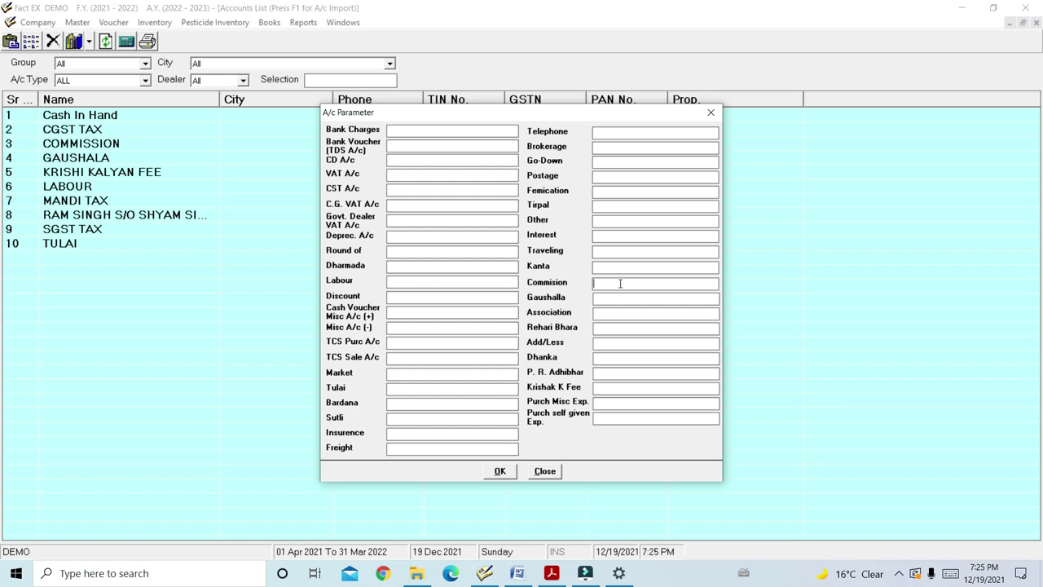
{"action": "left_click", "coordinate": [620, 283]}
{"action": "key", "text": "Return"}
{"action": "key", "text": "Return"}
{"action": "key", "text": "Return"}
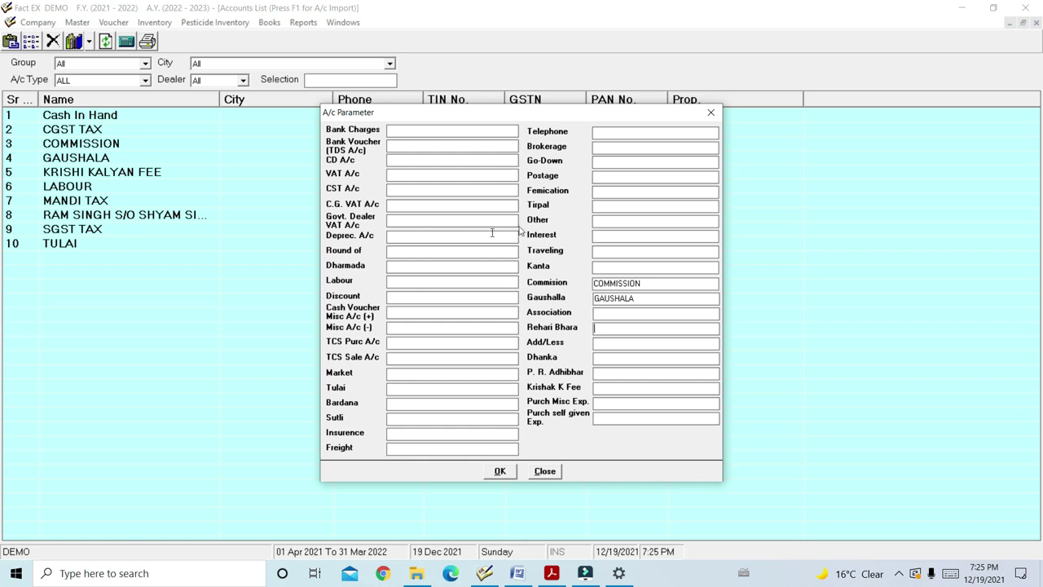
{"action": "left_click", "coordinate": [596, 359]}
{"action": "key", "text": "Return"}
{"action": "key", "text": "Return"}
{"action": "left_click", "coordinate": [432, 375]}
{"action": "key", "text": "Return"}
{"action": "key", "text": "Return"}
{"action": "left_click", "coordinate": [428, 391]}
{"action": "key", "text": "Return"}
{"action": "key", "text": "Return"}
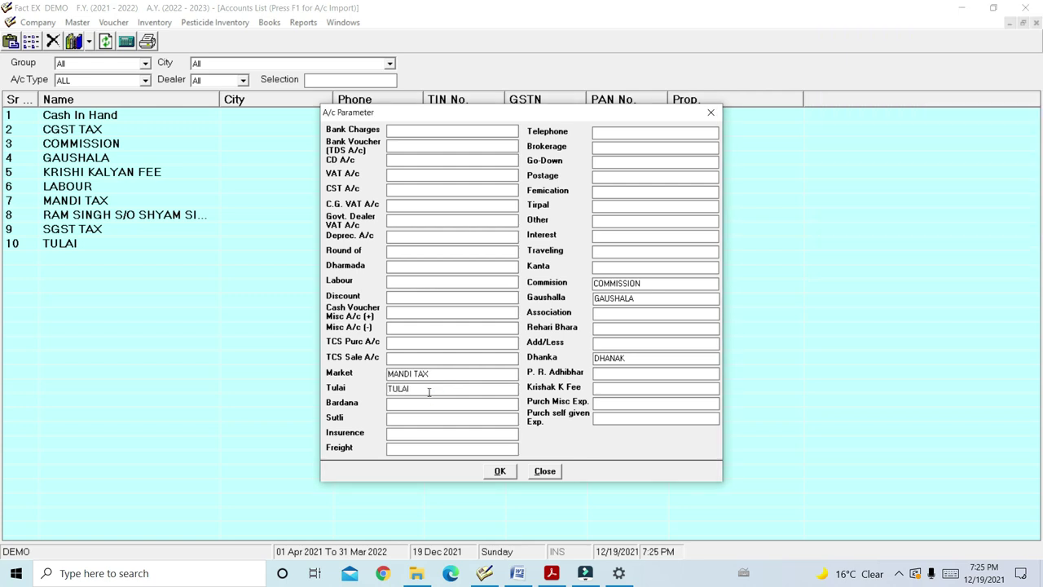
Link Labour to LABOUR and Krishak K Fee to KRISHI KALYAN FEE, then save the account parameters
{"action": "left_click", "coordinate": [409, 280]}
{"action": "key", "text": "Return"}
{"action": "key", "text": "Return"}
{"action": "left_click", "coordinate": [621, 389]}
{"action": "type", "text": "K"}
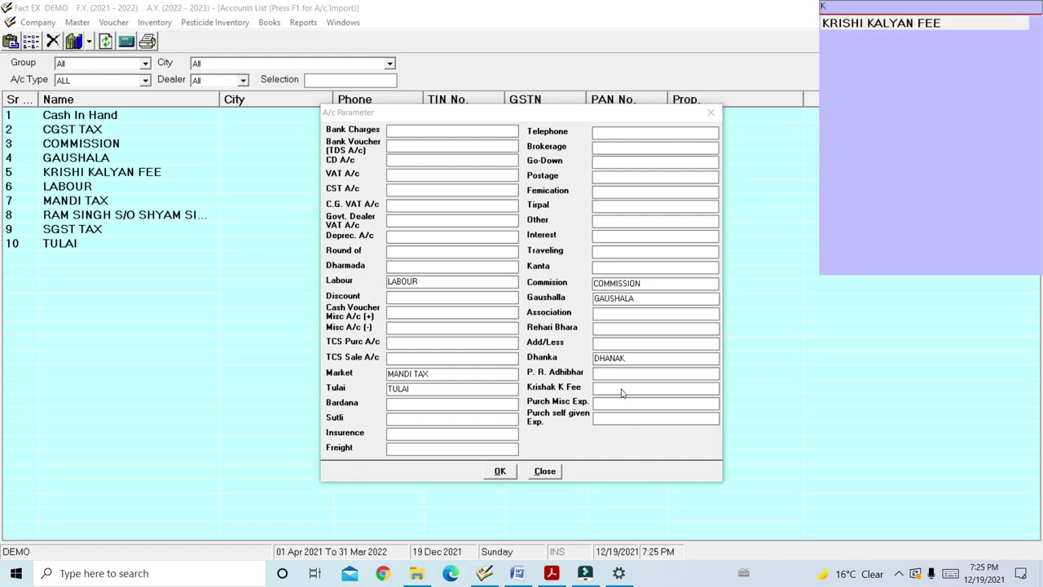
{"action": "key", "text": "Return"}
{"action": "left_click", "coordinate": [500, 472]}
{"action": "left_click", "coordinate": [500, 472]}
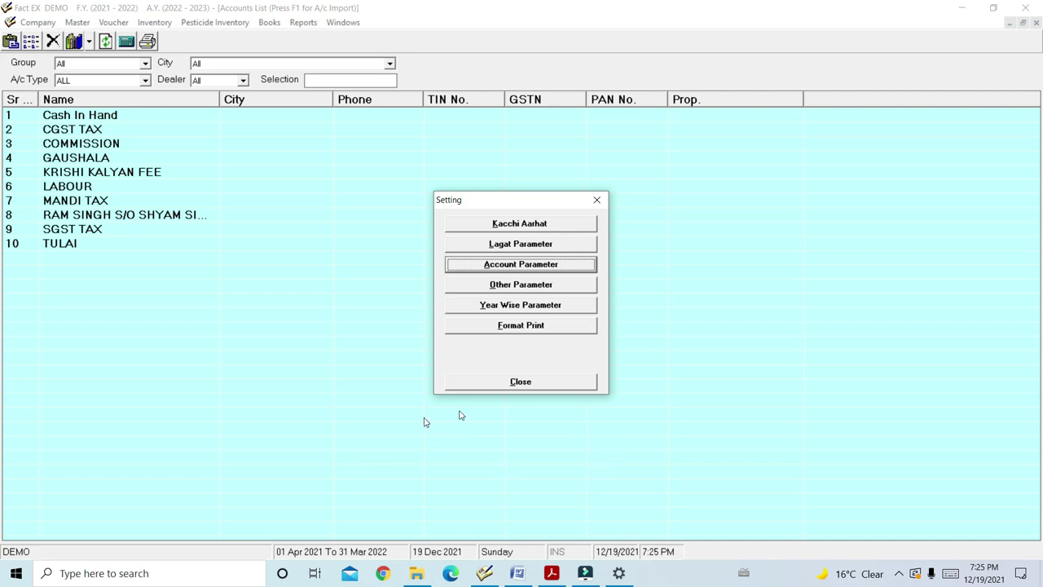
Close the Setting window and bring up Master > Admin Function over the accounts list
{"action": "left_click", "coordinate": [537, 383]}
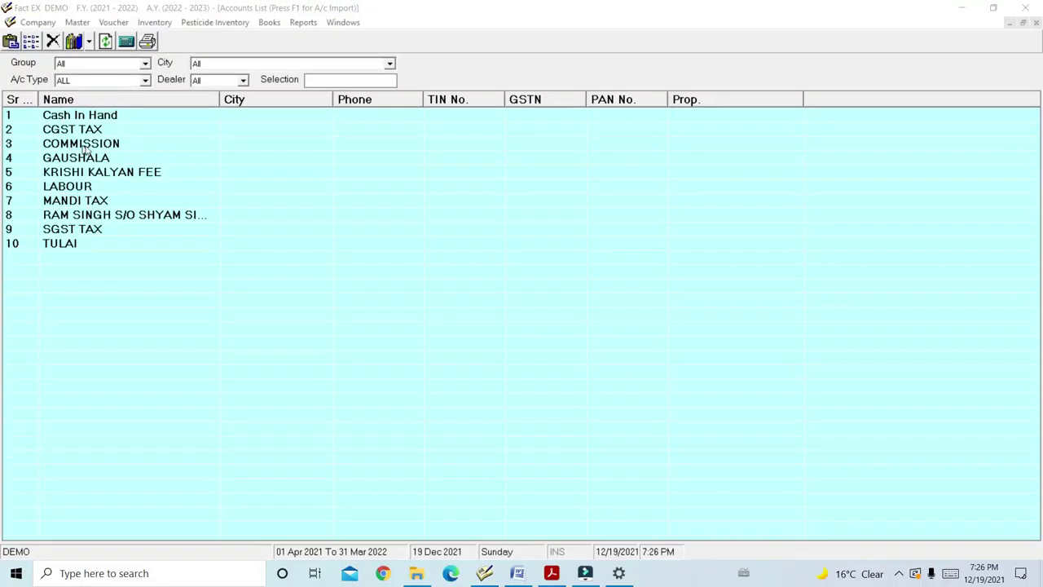
{"action": "left_click", "coordinate": [180, 187]}
{"action": "left_click", "coordinate": [77, 22]}
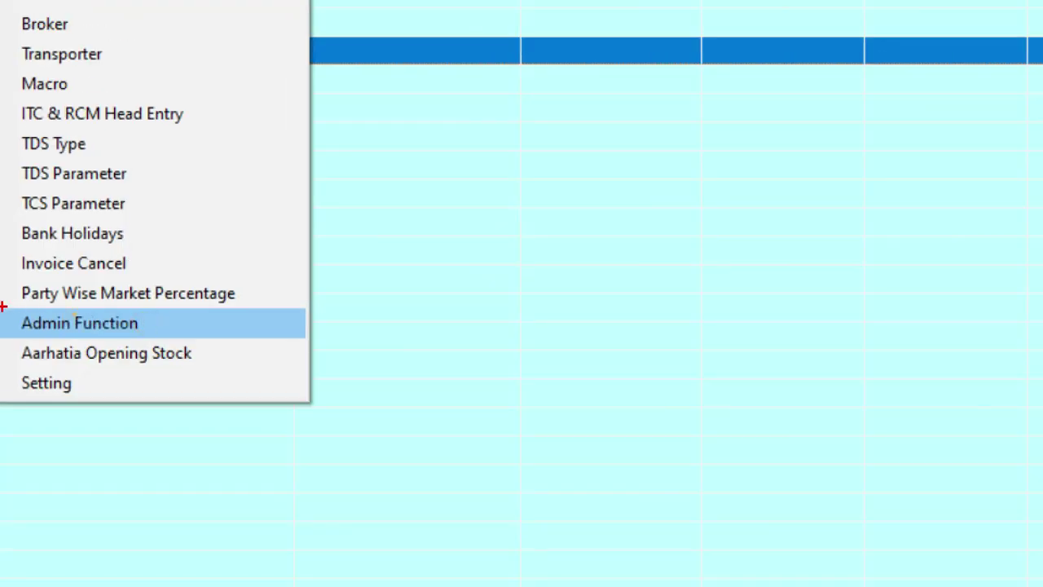
{"action": "left_click", "coordinate": [79, 323]}
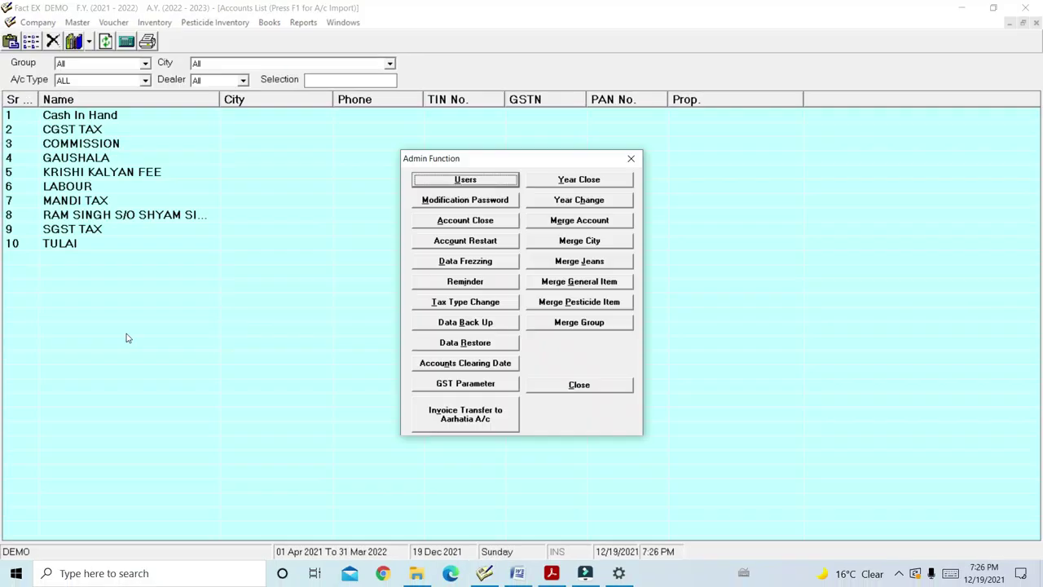
In GST Parameter, set SGST A/c to SGST TAX and CGST A/c to CGST TAX, and save
{"action": "left_click", "coordinate": [469, 400]}
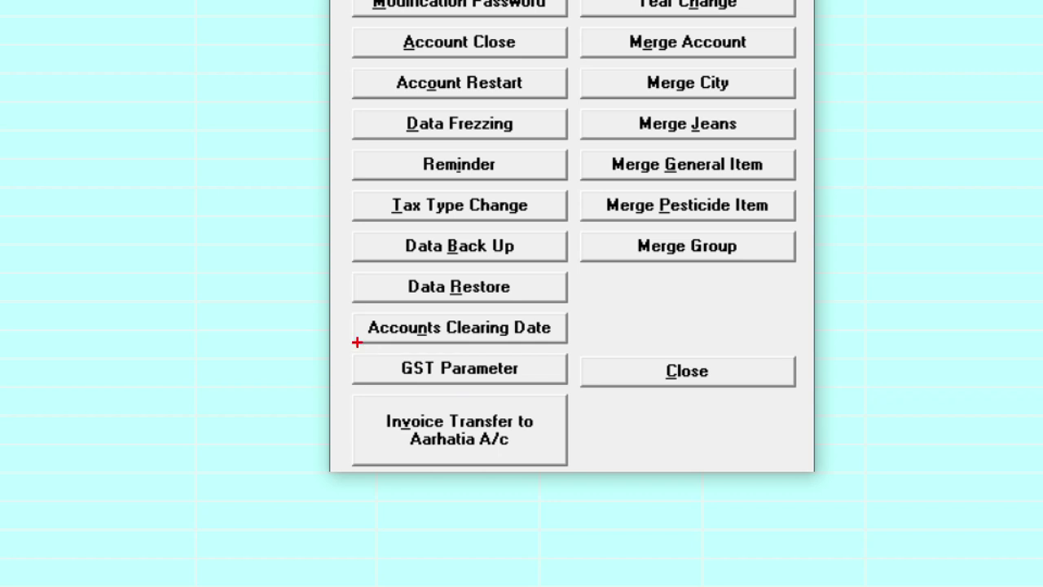
{"action": "left_click", "coordinate": [502, 370]}
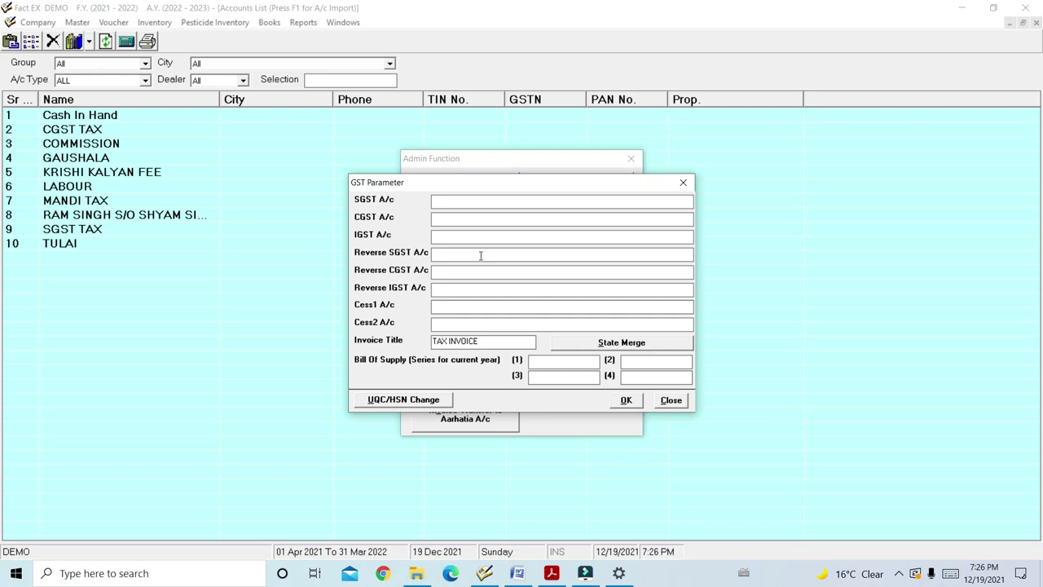
{"action": "type", "text": "s"}
{"action": "key", "text": "Return"}
{"action": "type", "text": "cg"}
{"action": "key", "text": "Return"}
{"action": "left_click", "coordinate": [623, 401]}
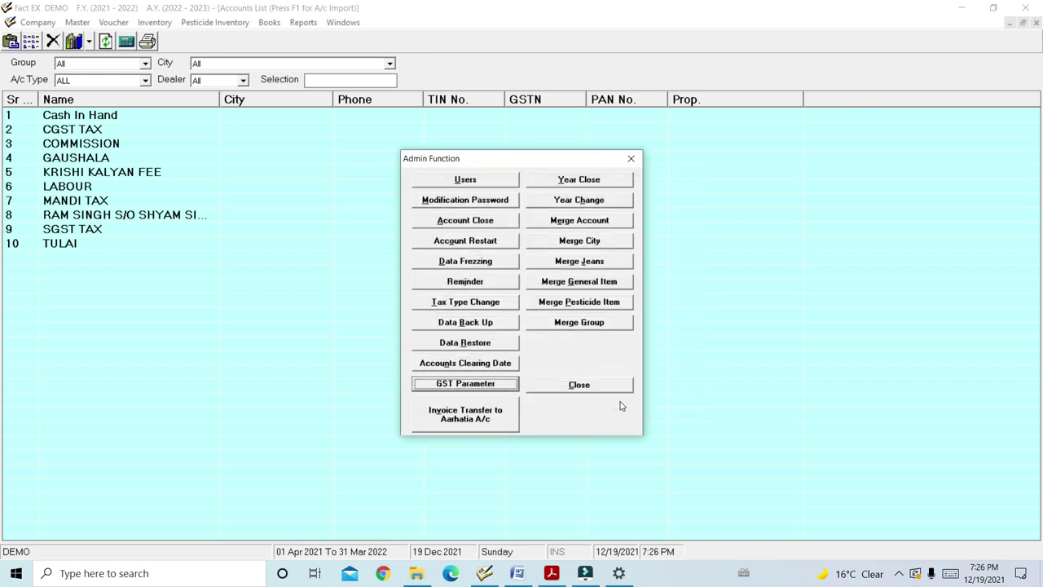
Close the Admin Function window, dismiss the Master menu, and bring up the INV.pdf invoice
{"action": "left_click", "coordinate": [601, 387]}
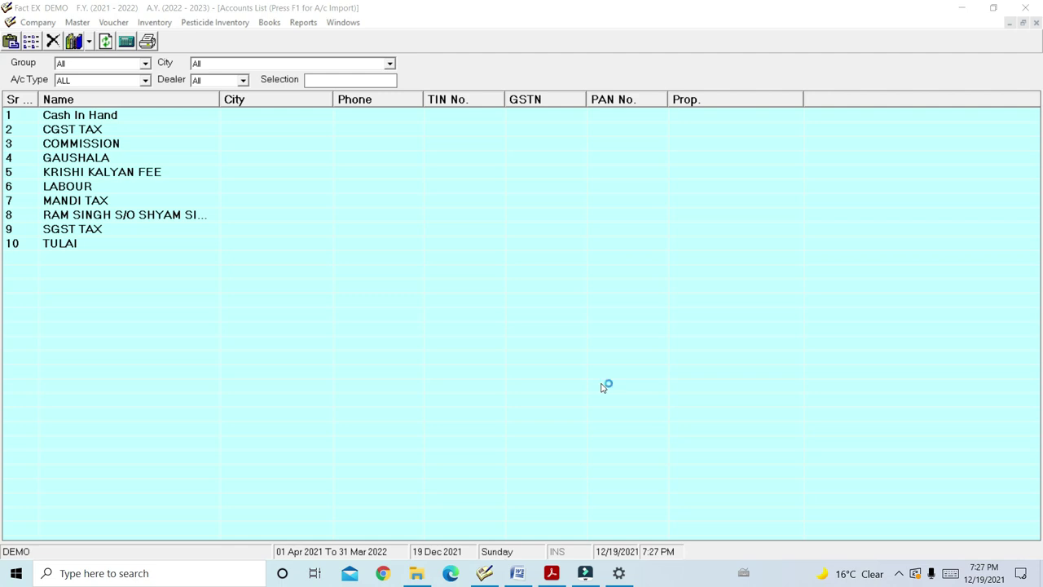
{"action": "left_click", "coordinate": [167, 187]}
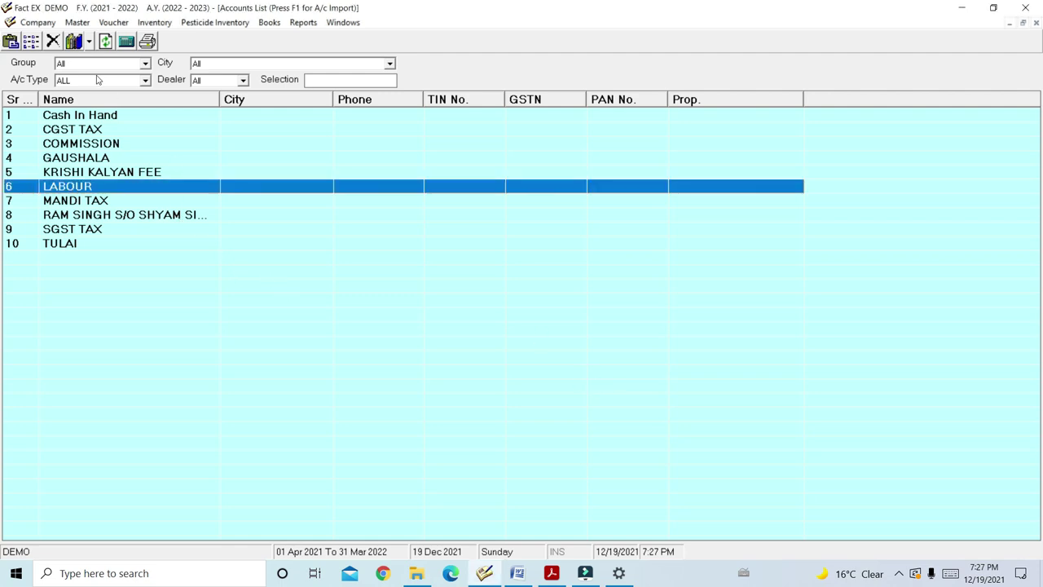
{"action": "left_click", "coordinate": [78, 22]}
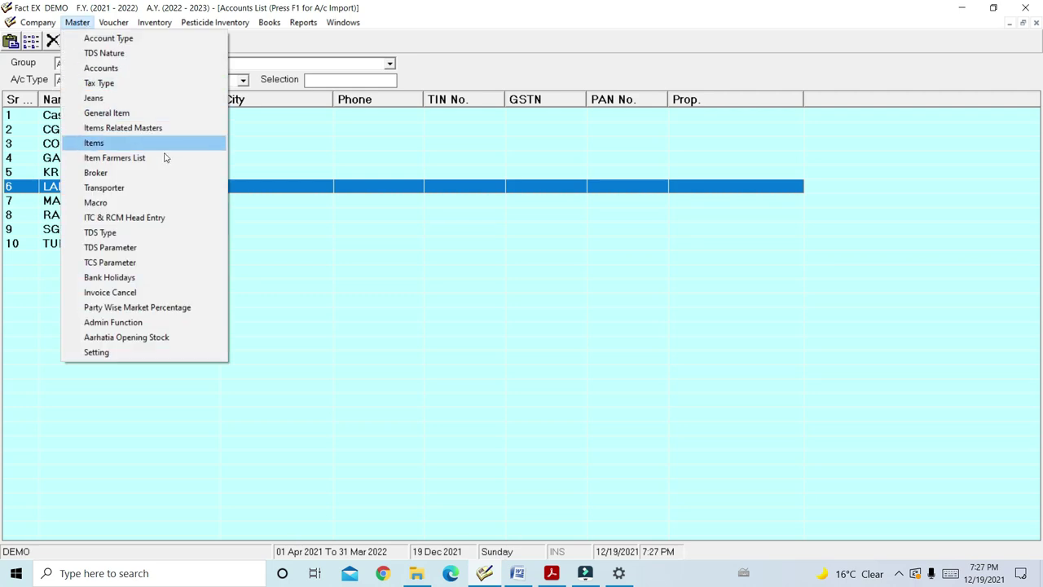
{"action": "left_click", "coordinate": [382, 274]}
{"action": "left_click", "coordinate": [551, 573]}
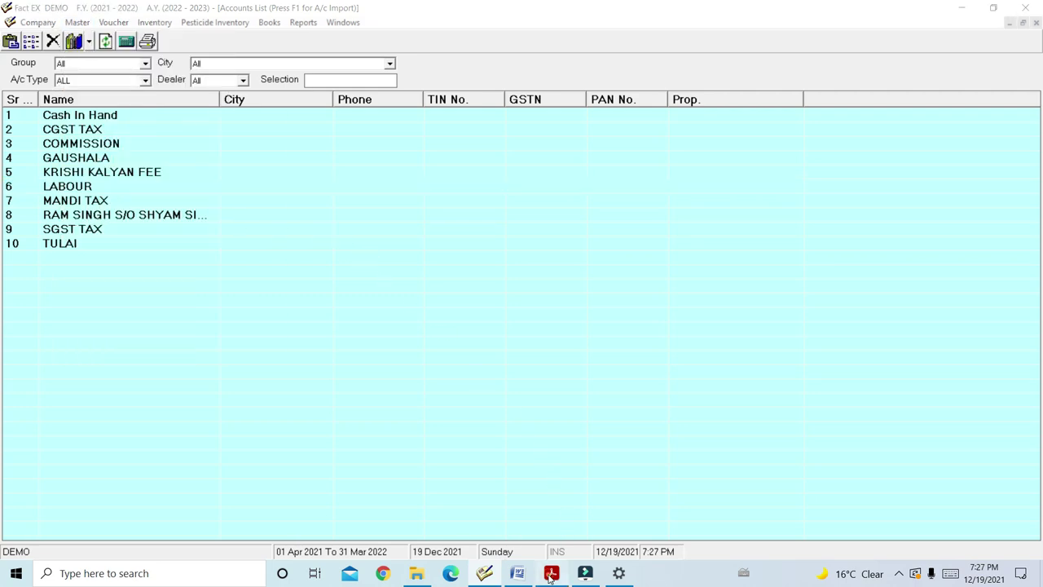
Review INV.pdf, then return to Fact EX and start a new entry in the Jeans master
{"action": "scroll", "coordinate": [370, 233], "scroll_direction": "up", "scroll_amount": 5}
{"action": "scroll", "coordinate": [370, 233], "scroll_direction": "up", "scroll_amount": 4}
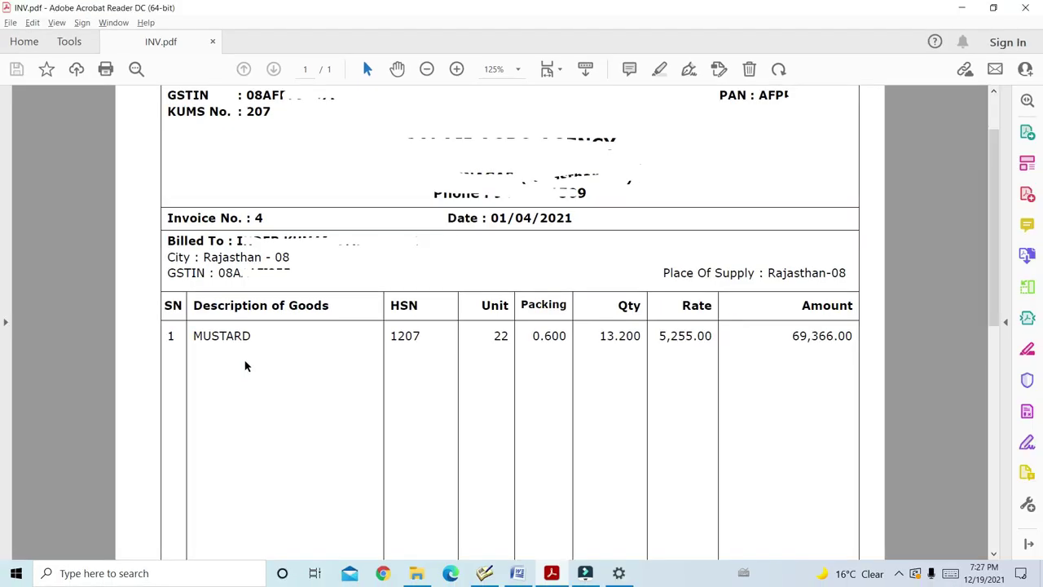
{"action": "left_click", "coordinate": [485, 574]}
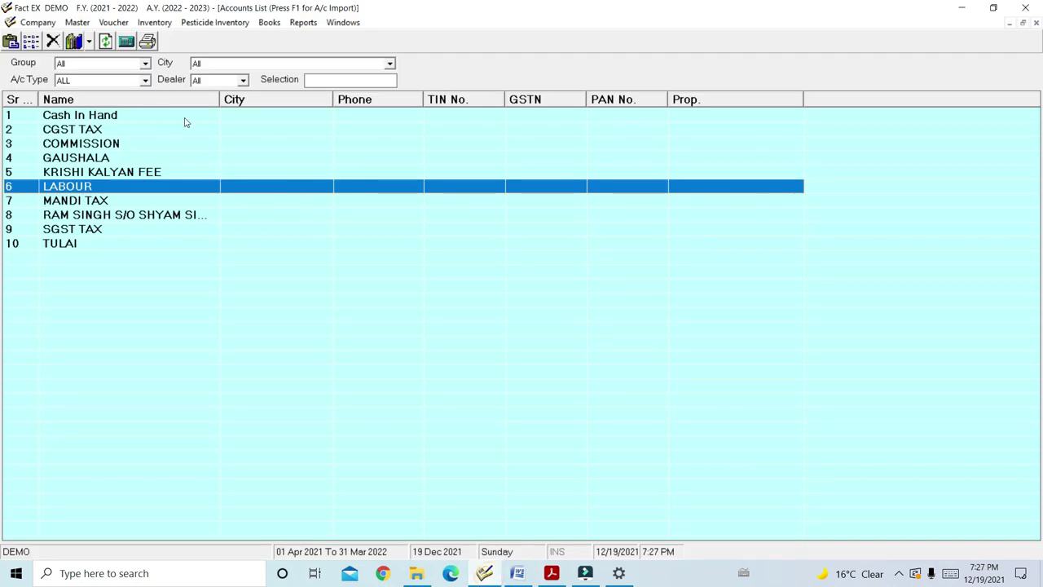
{"action": "left_click", "coordinate": [85, 26]}
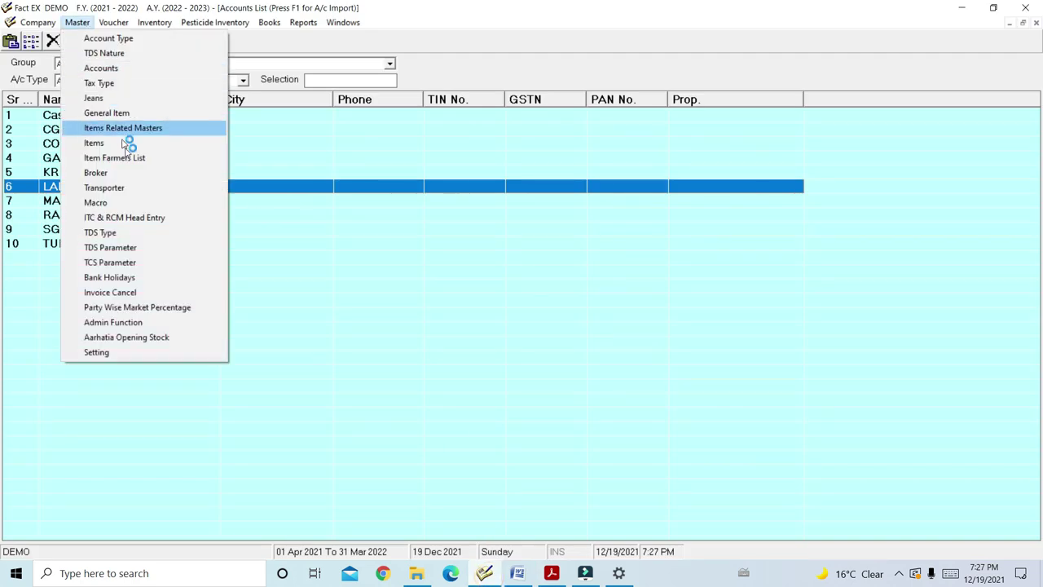
{"action": "left_click", "coordinate": [125, 102]}
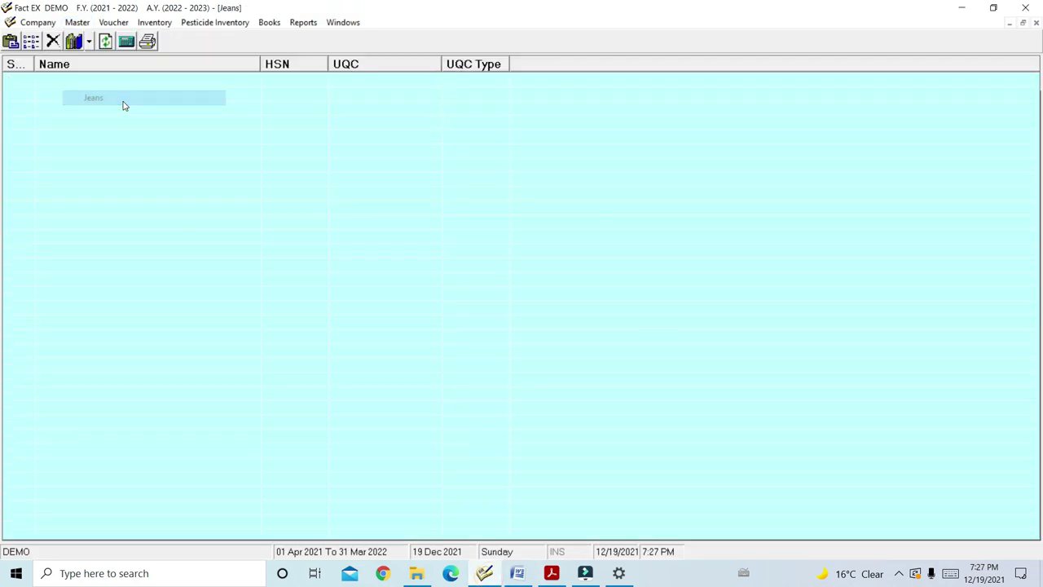
{"action": "key", "text": "Insert"}
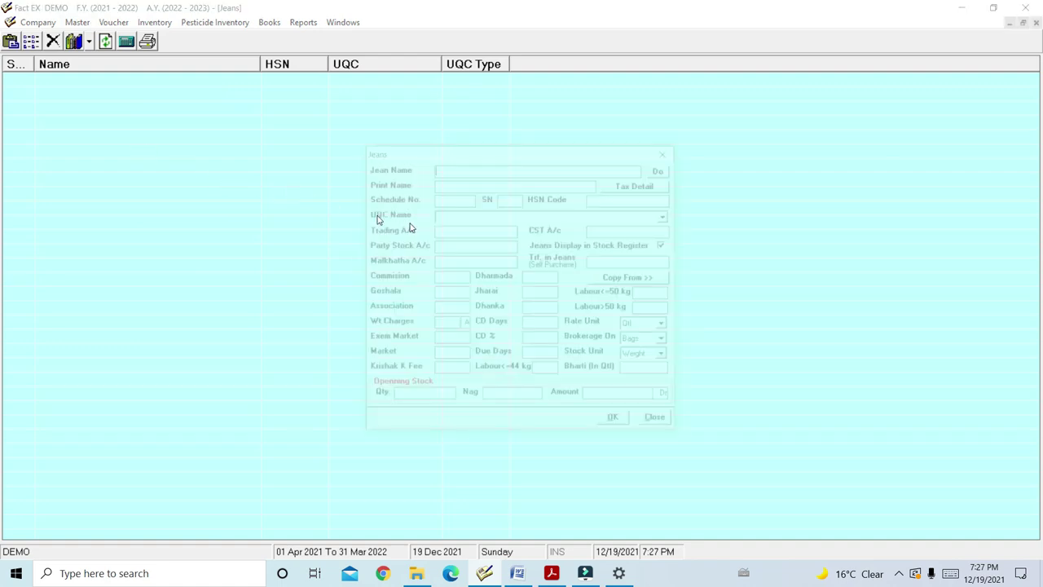